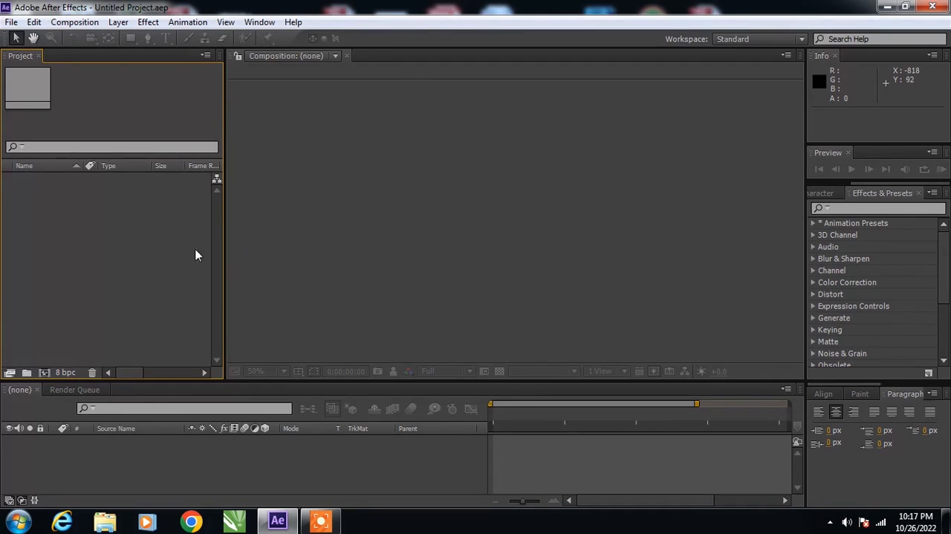
- Create a 1280 × 720 px composition with square pixels, 30 frames per second and a 10-second duration
right_click(133, 246)
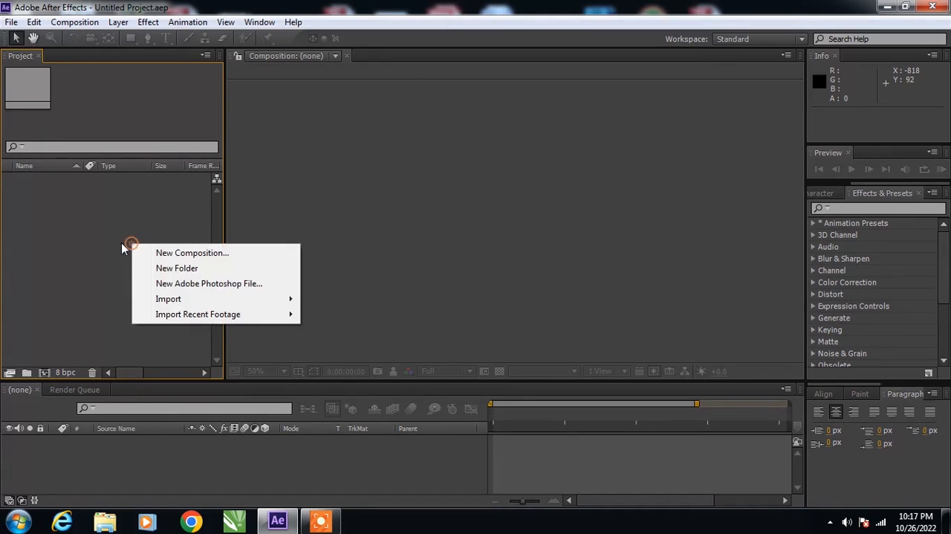
click(195, 253)
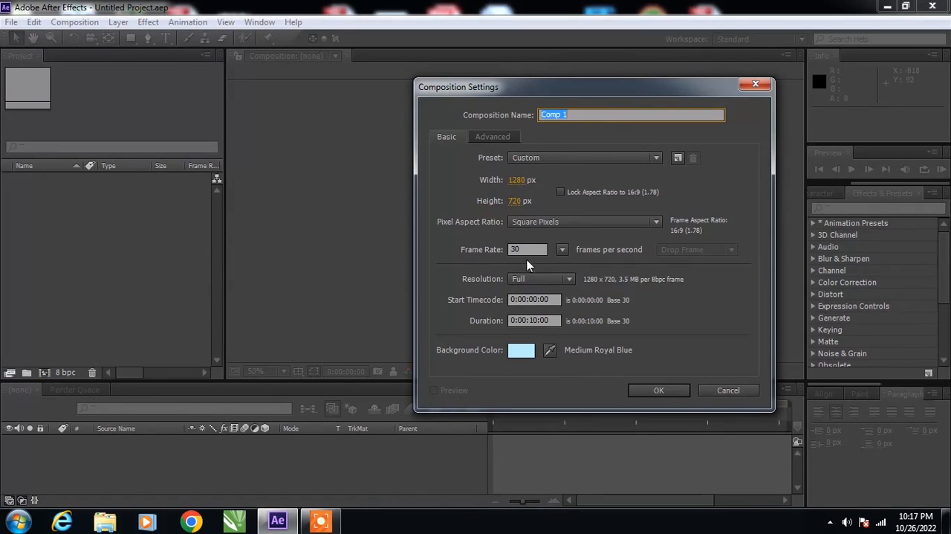
click(659, 391)
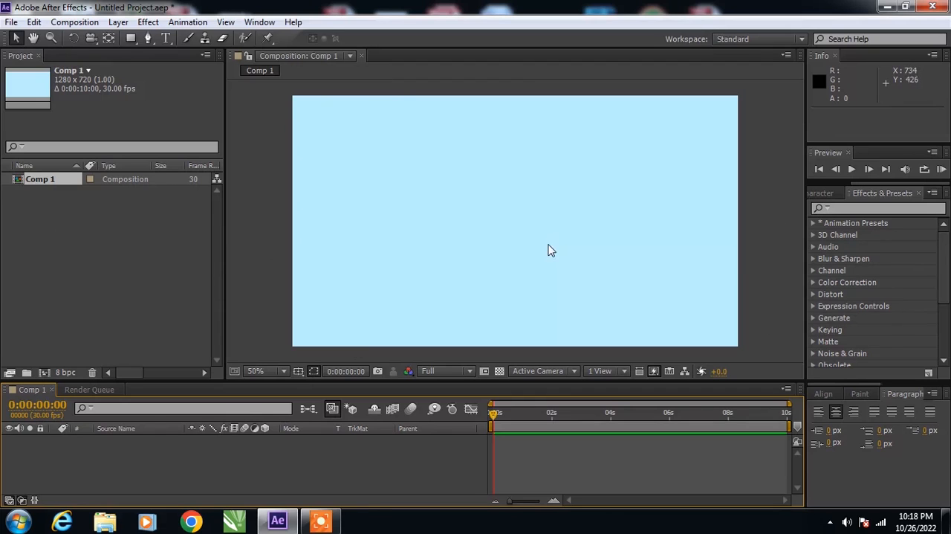
- Draw a rectangle shape with red fill and 10 px red stroke covering the whole composition frame, and collapse its layer
right_click(96, 223)
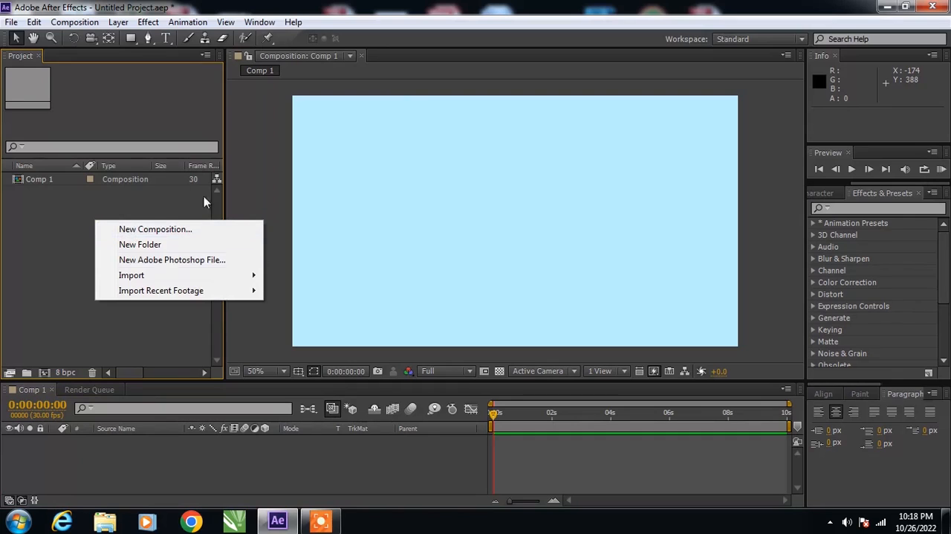
click(131, 39)
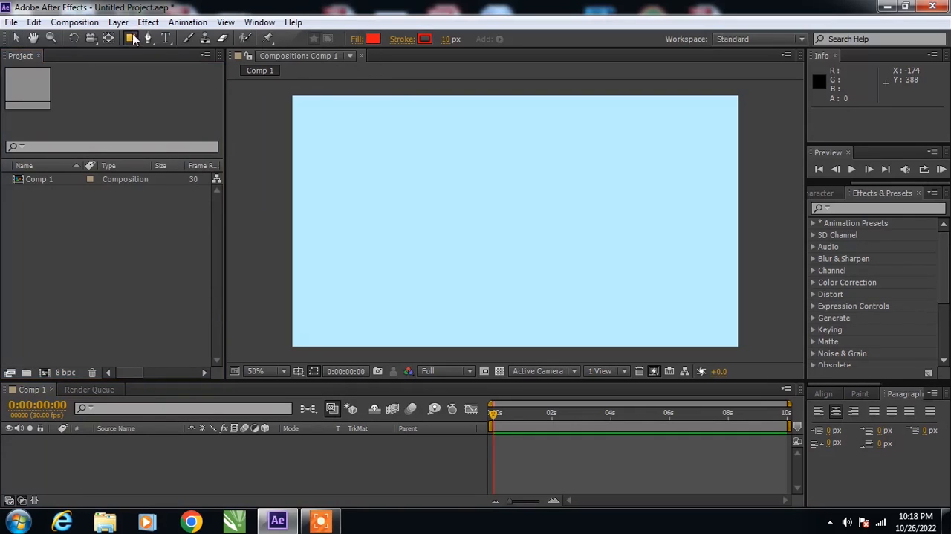
mouse_move(291, 94)
mouse_down()
mouse_move(515, 159)
mouse_move(567, 264)
mouse_up()
drag(623, 286, 740, 347)
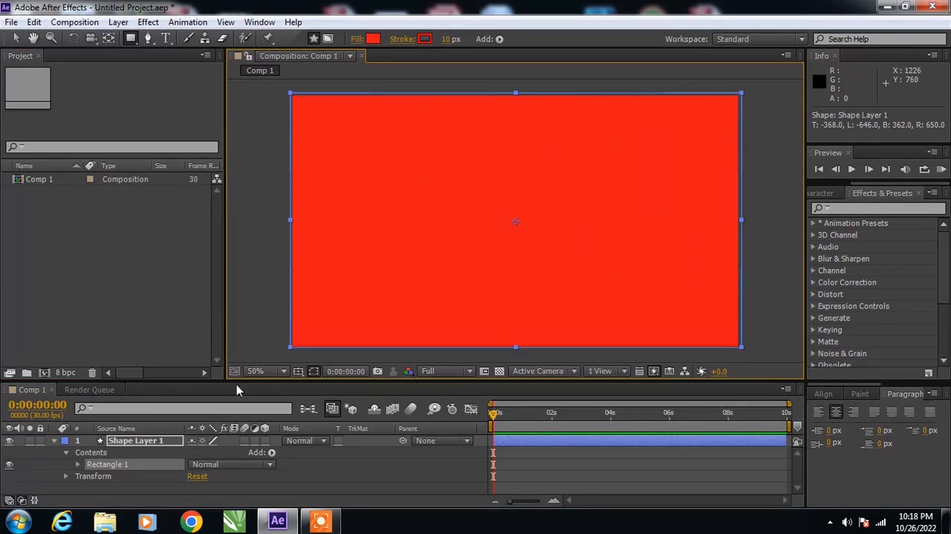
click(54, 442)
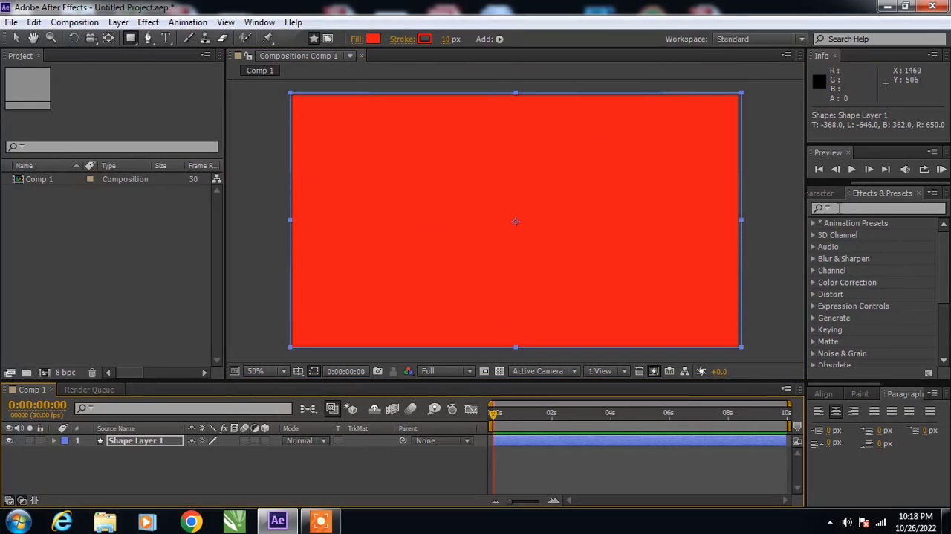
- Find the Ramp effect and apply it to the rectangle shape layer
click(839, 208)
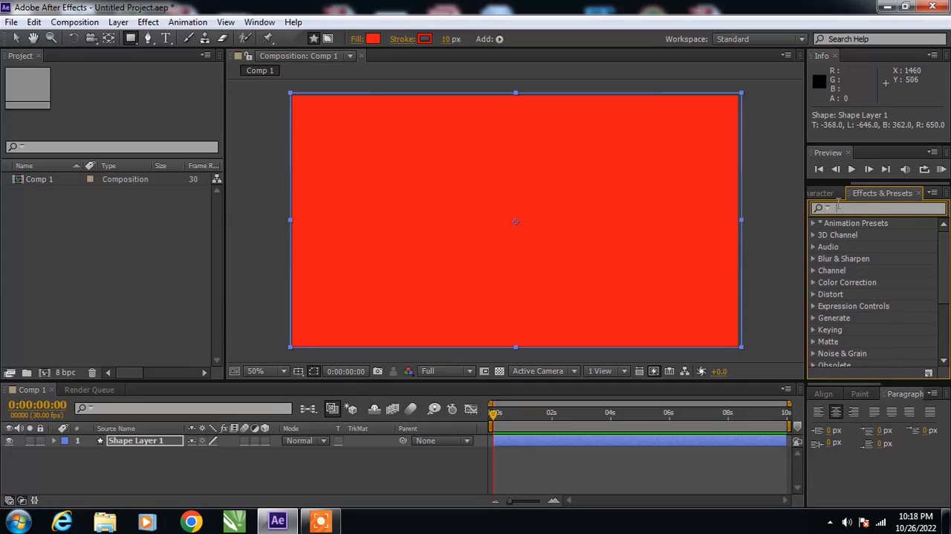
text(ramp)
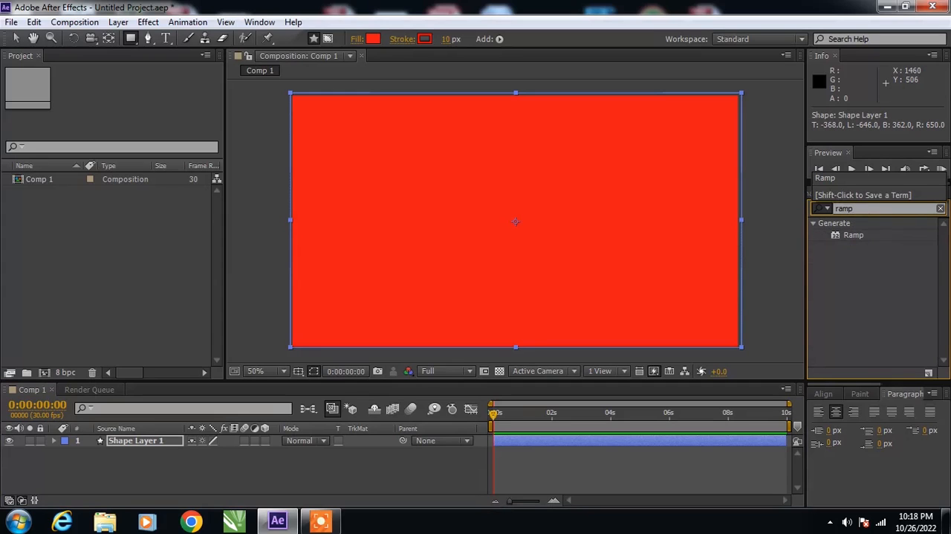
click(853, 248)
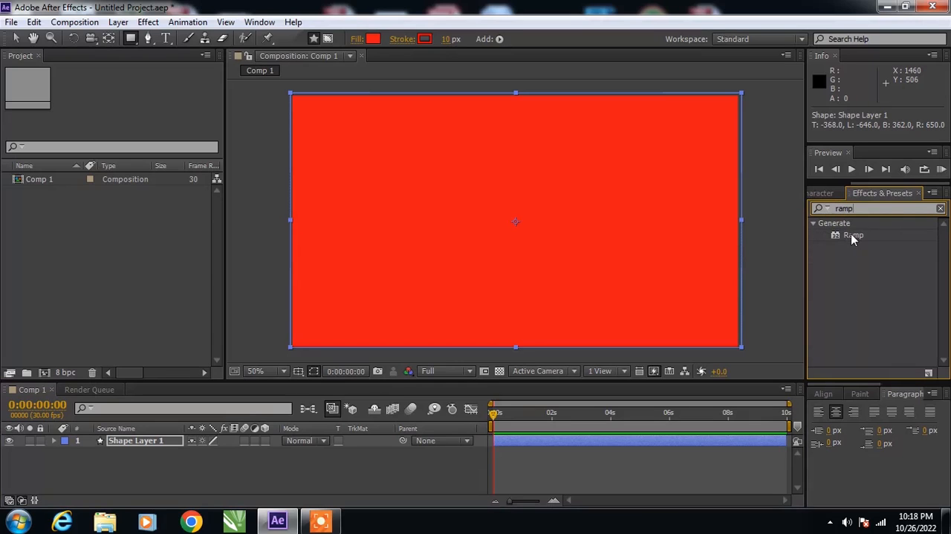
drag(853, 236, 523, 231)
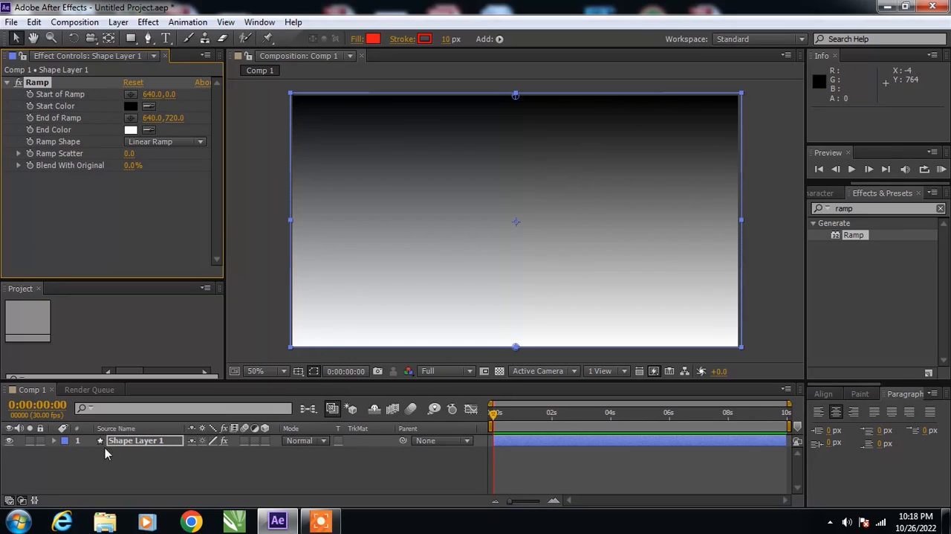
- Expand the Ramp properties of the shape layer and start keyframing Start Color and End Color at 0 seconds
click(52, 442)
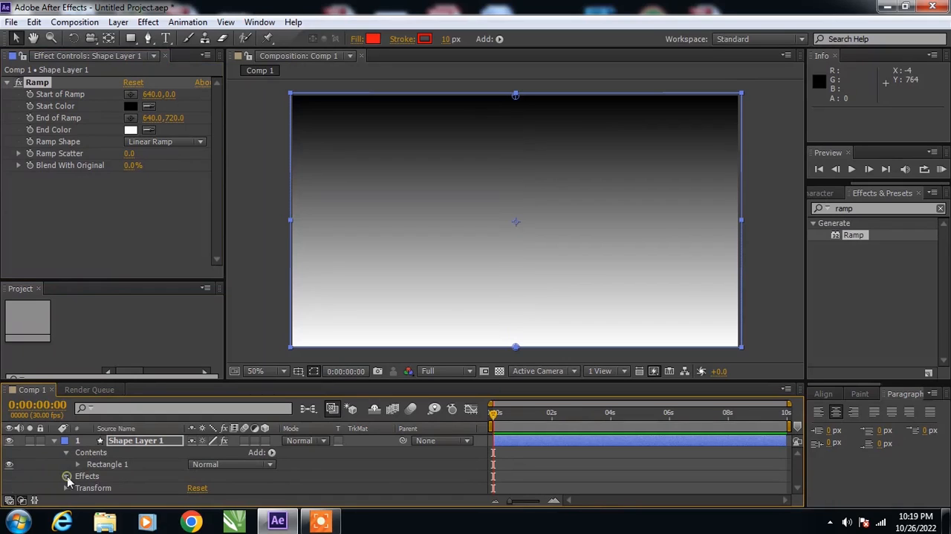
click(67, 476)
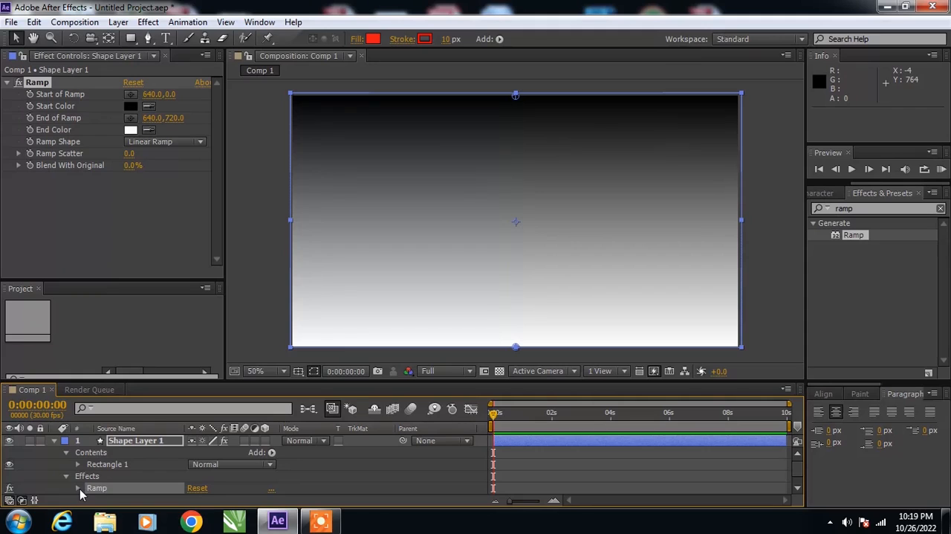
click(78, 488)
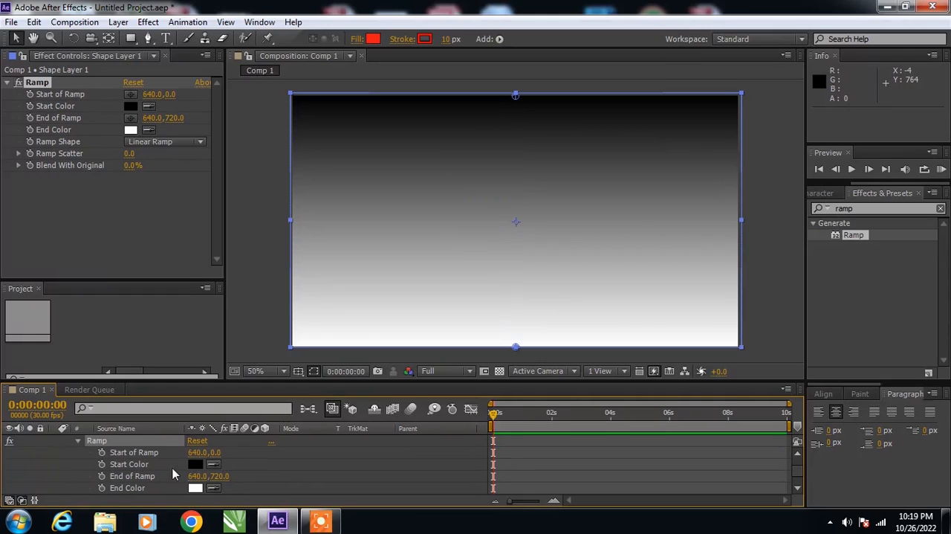
click(102, 464)
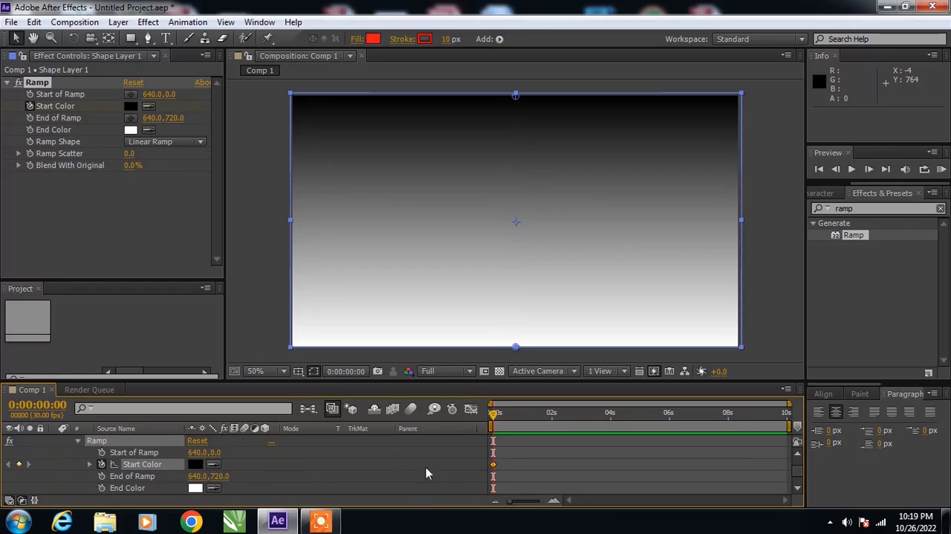
click(102, 488)
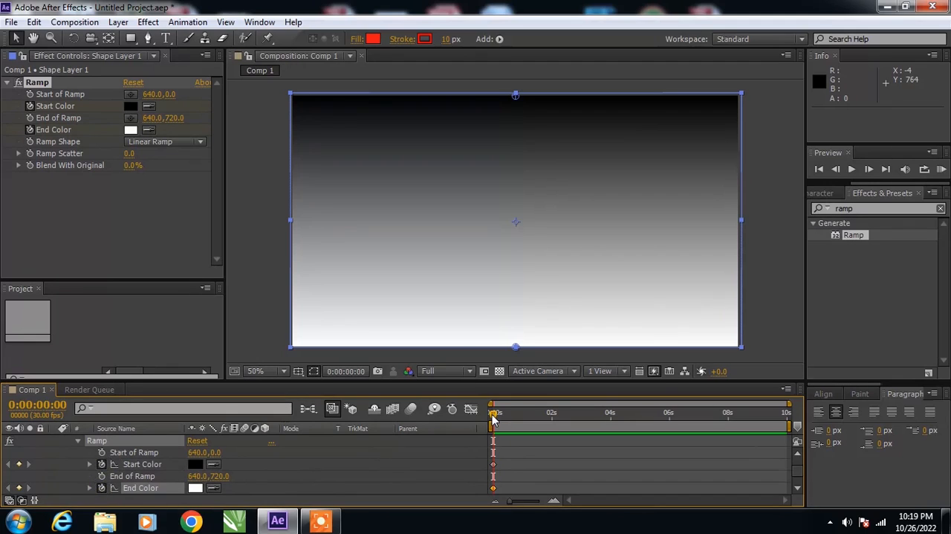
- Add keyframes for the Ramp's Start Color and End Color at 0:00:02:00
drag(493, 414, 558, 430)
click(19, 464)
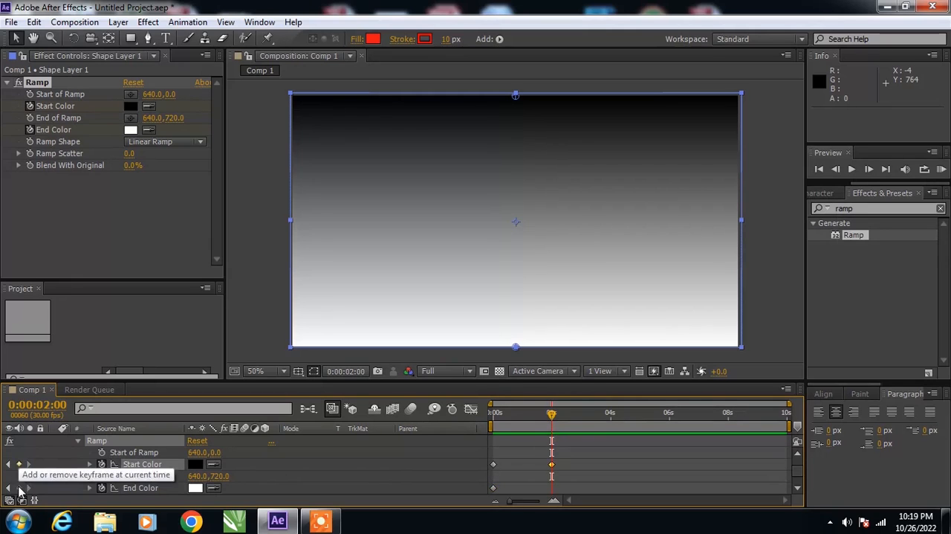
click(18, 488)
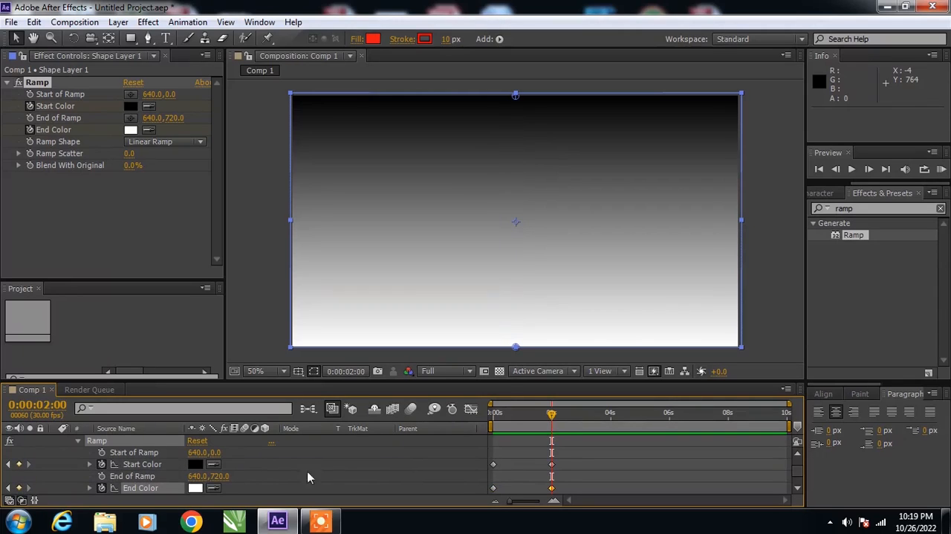
- Set the Ramp's Start Color at the 2-second keyframe to red, DA0000
click(551, 464)
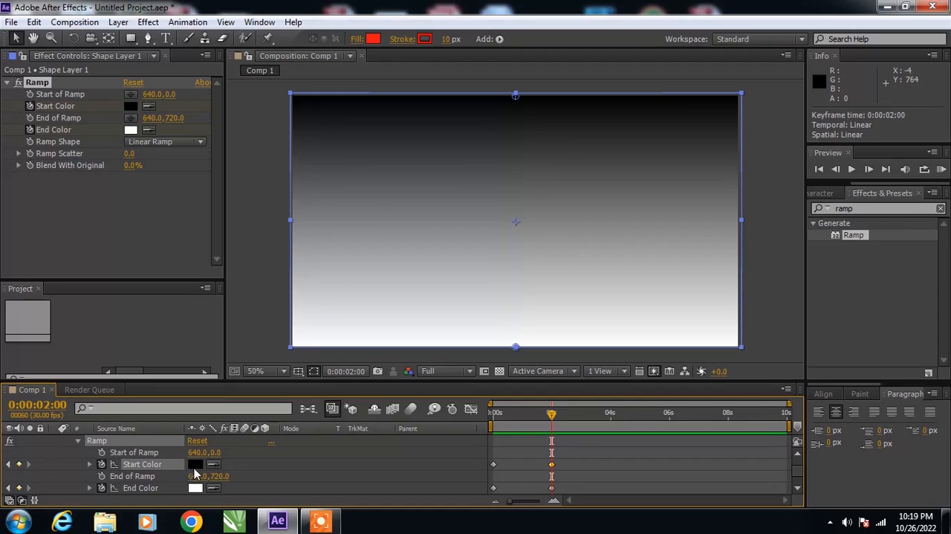
click(195, 465)
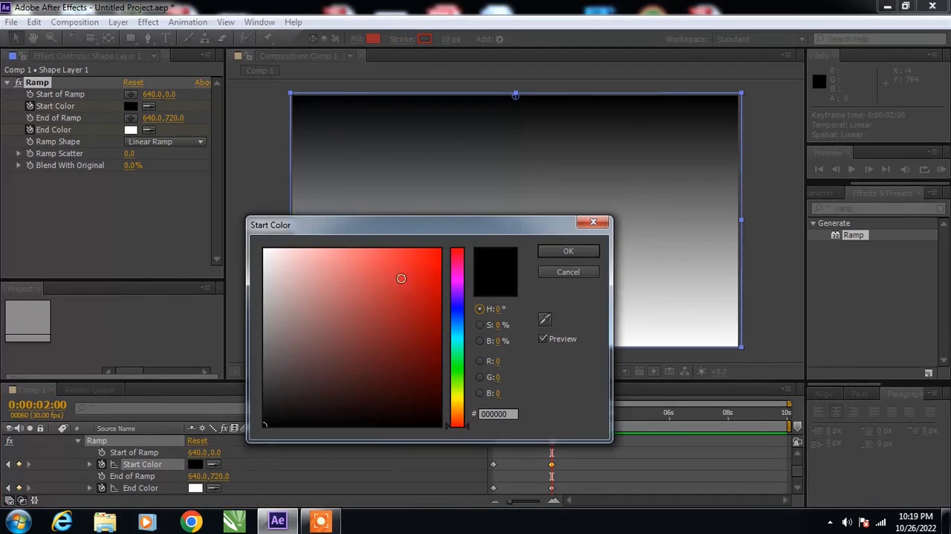
click(438, 275)
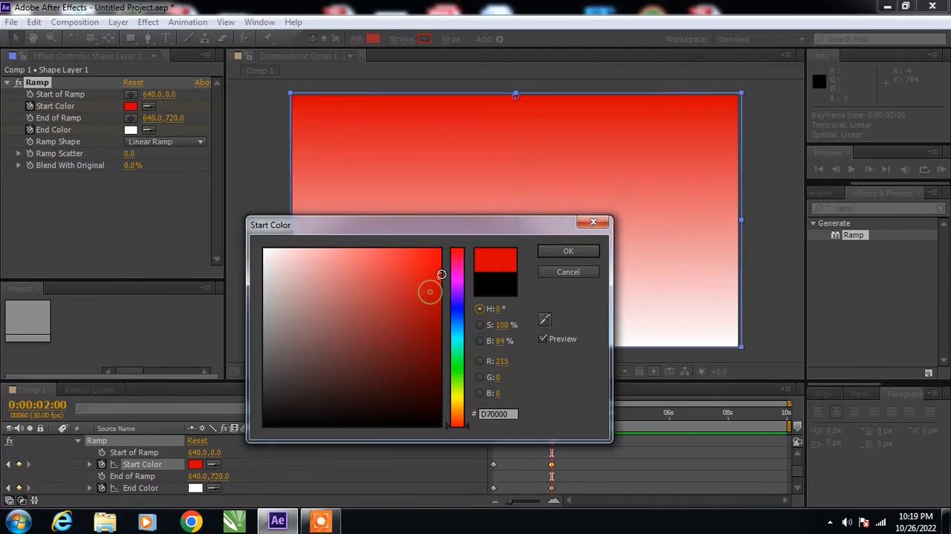
click(568, 251)
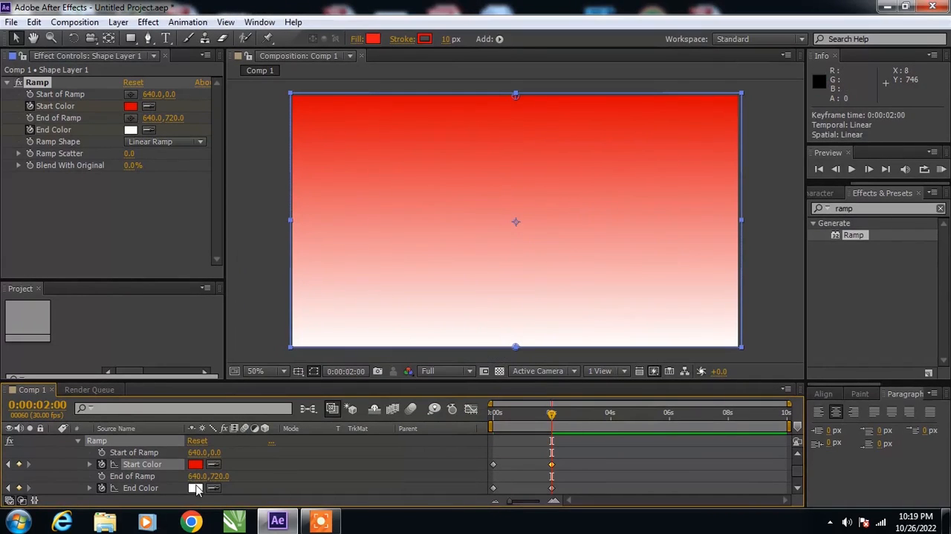
- Set the Ramp's End Color at the 2-second keyframe to orange-yellow, F1B002
click(196, 489)
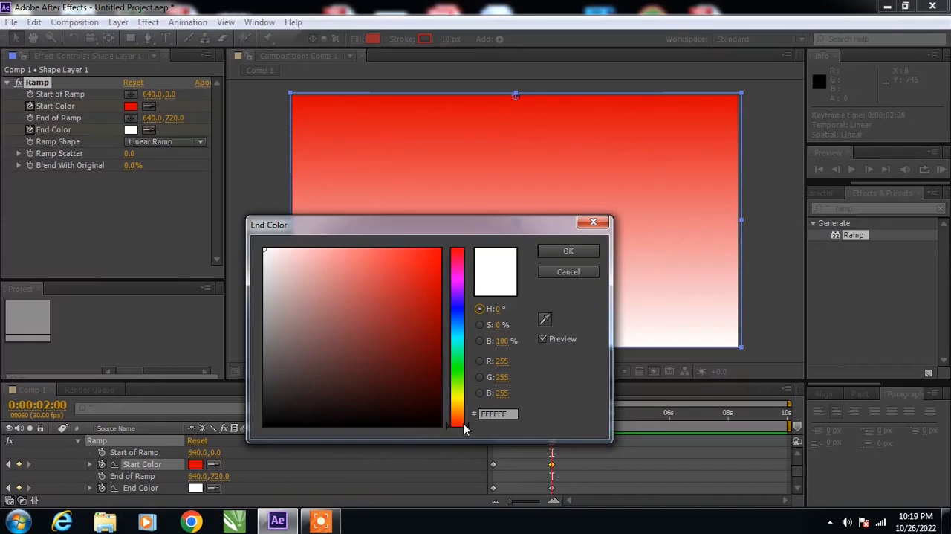
drag(467, 427, 470, 401)
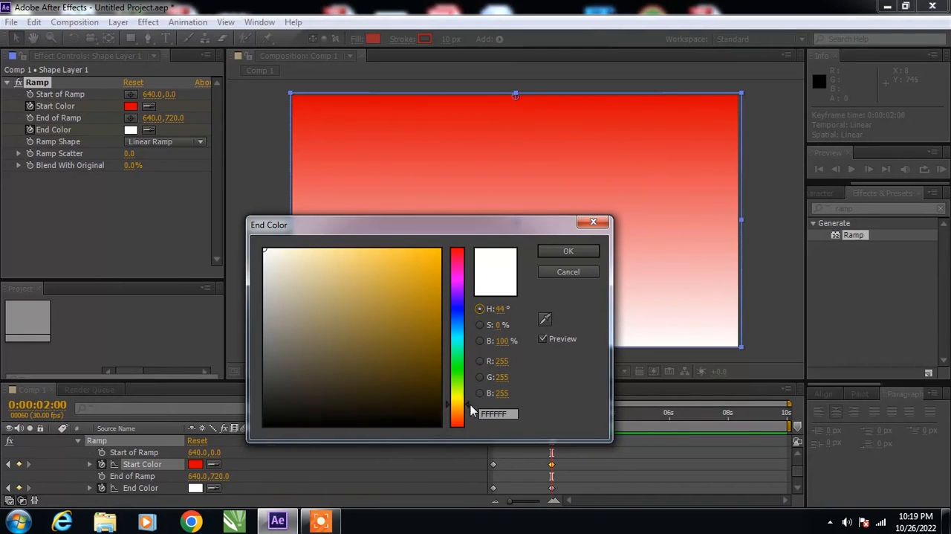
click(438, 269)
drag(437, 269, 440, 258)
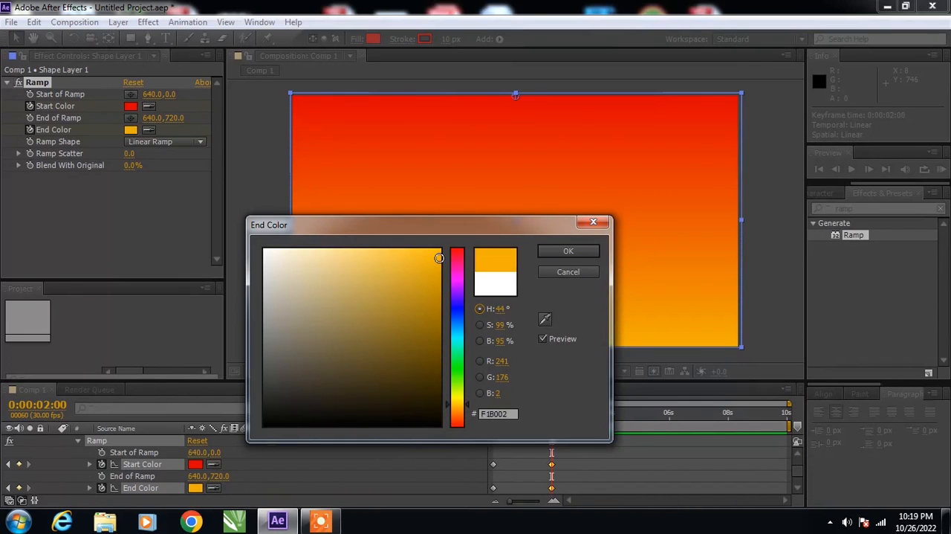
click(567, 251)
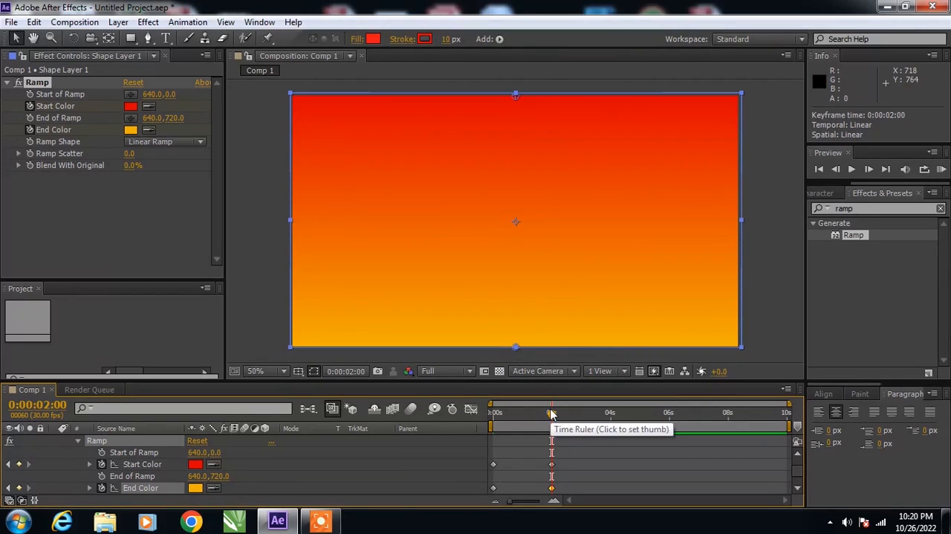
- Preview the gradient colour animation from the first frame, stop playback and return the playhead to 0 seconds
click(820, 170)
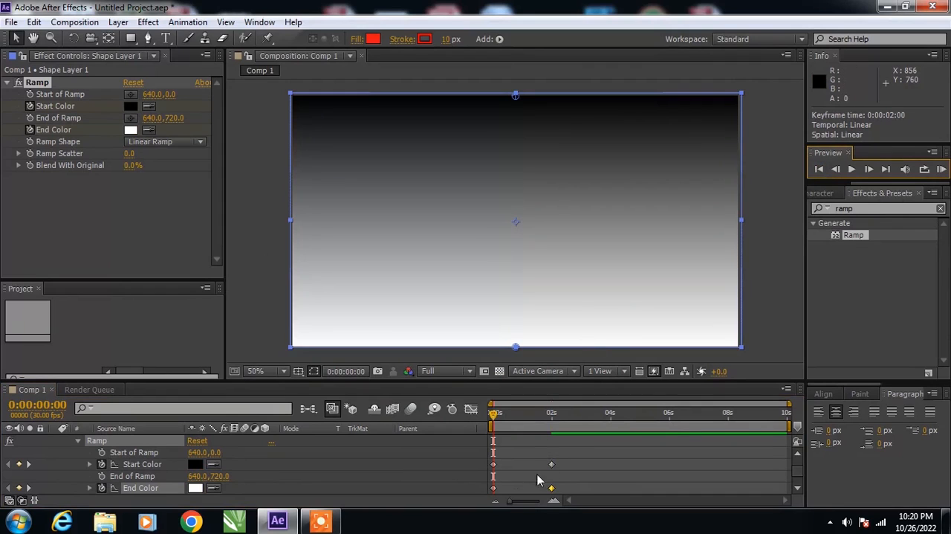
click(786, 269)
click(851, 170)
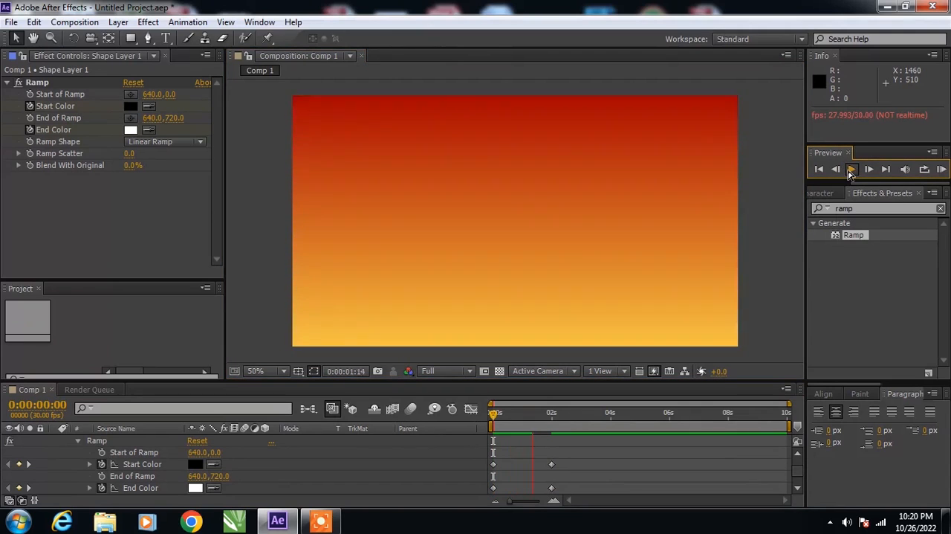
click(851, 170)
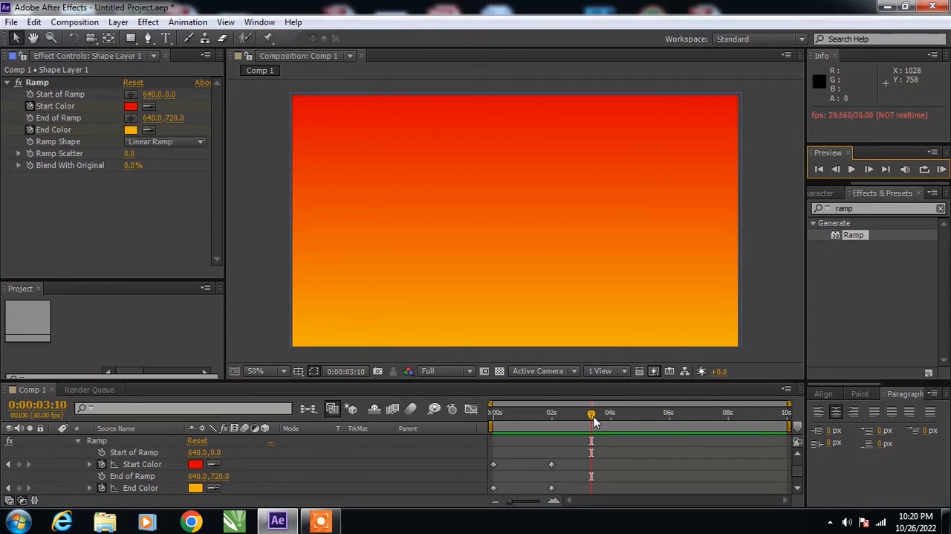
drag(592, 415, 485, 424)
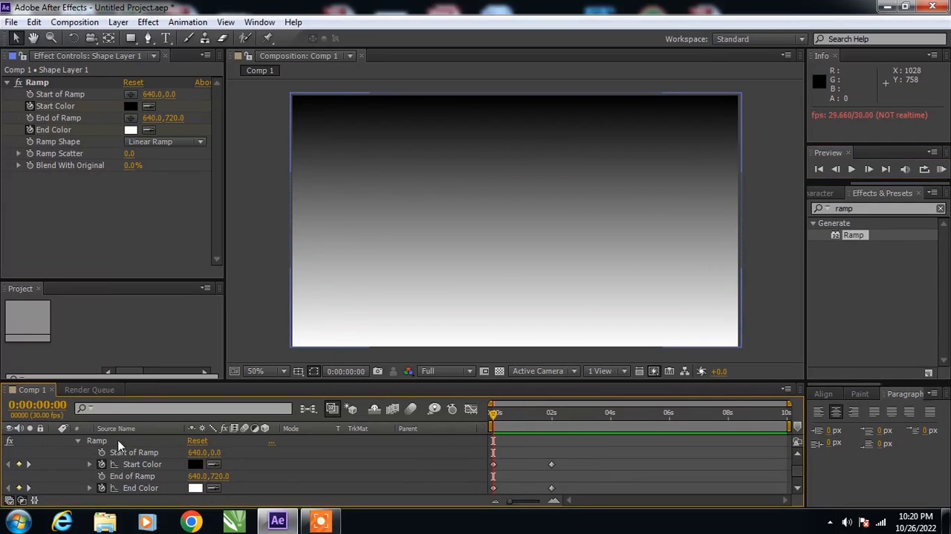
- Collapse the shape layer's properties and close its effect controls to get back to the project items
scroll(78, 468, up, 2)
scroll(74, 453, up, 1)
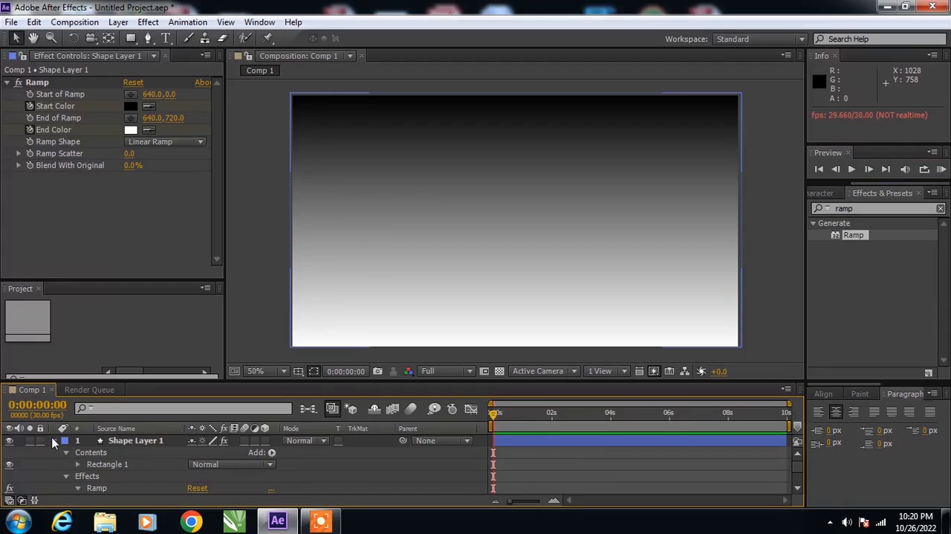
click(54, 441)
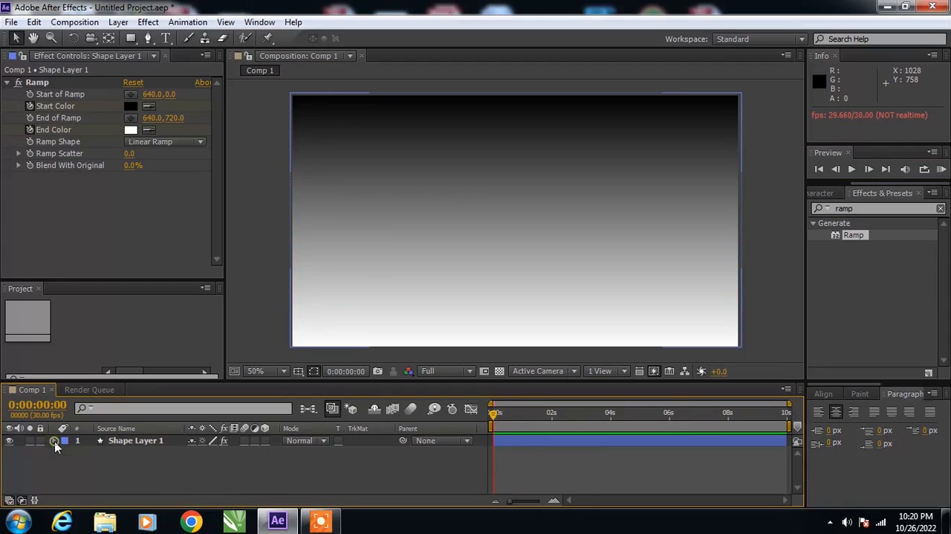
click(166, 56)
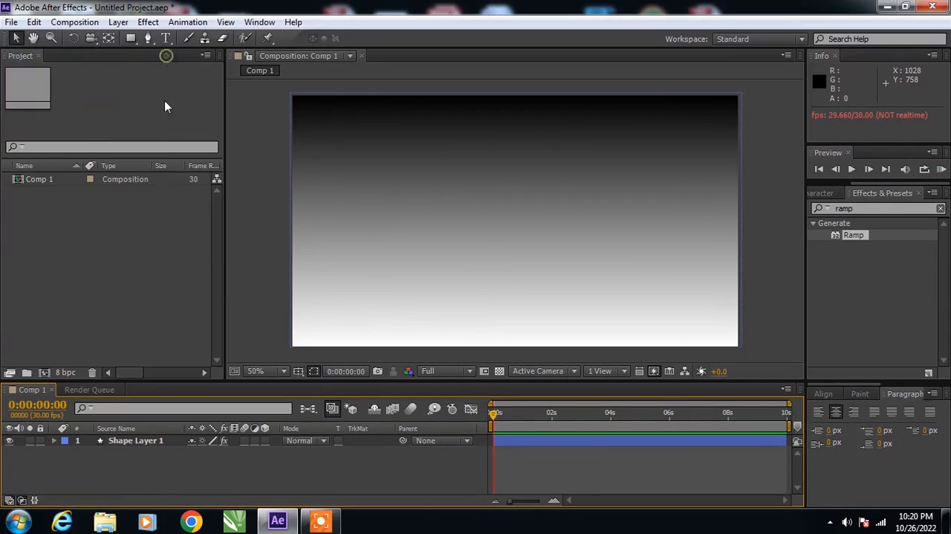
- Import the 06 & PNG heart image and add it to Comp 1 above the shape layer
right_click(46, 244)
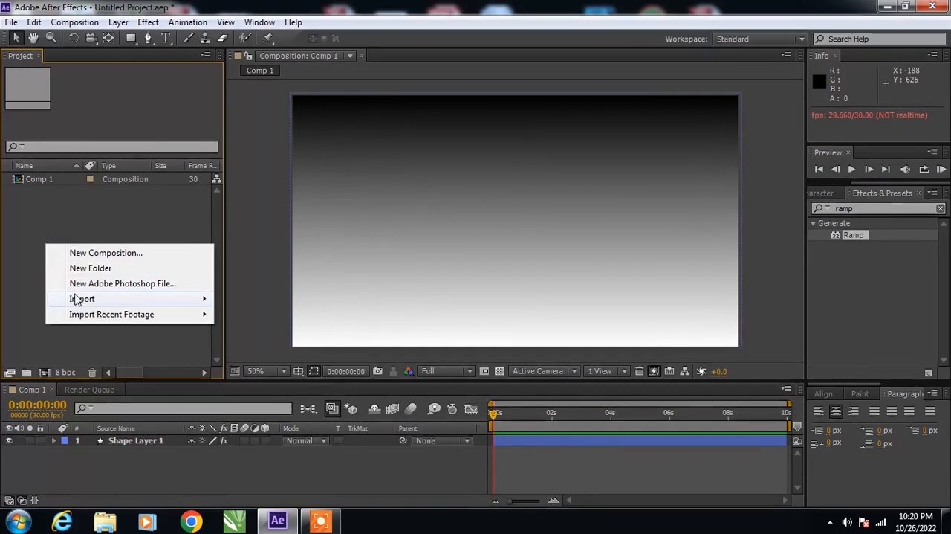
mouse_move(82, 298)
click(280, 302)
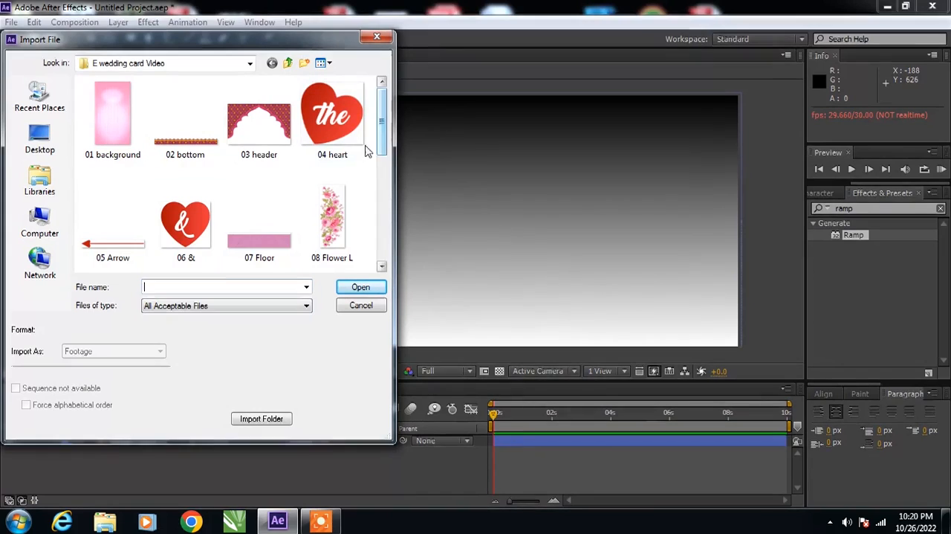
click(182, 217)
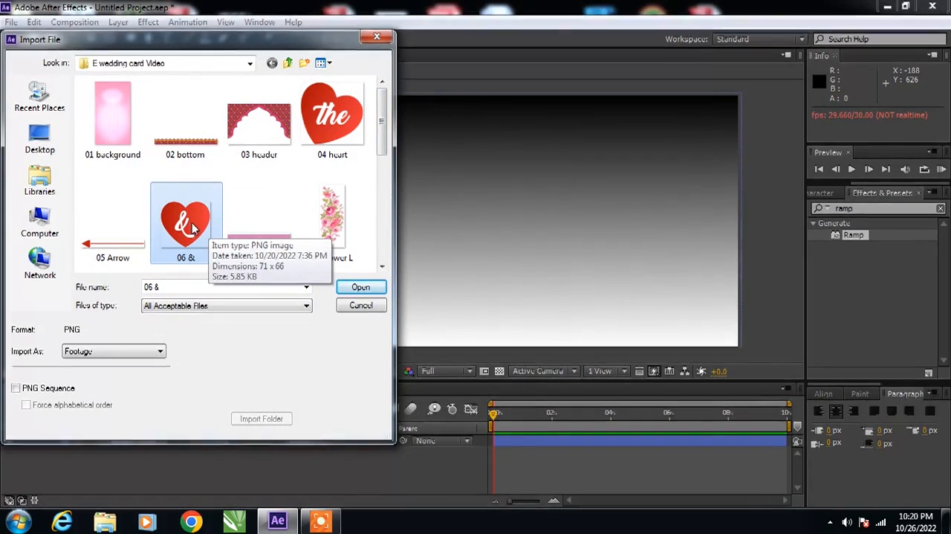
click(360, 288)
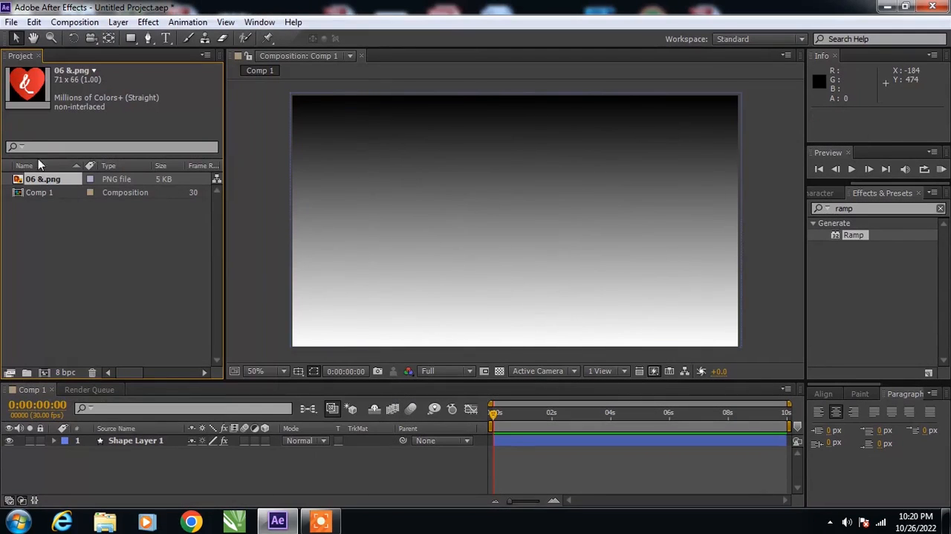
drag(35, 178, 52, 442)
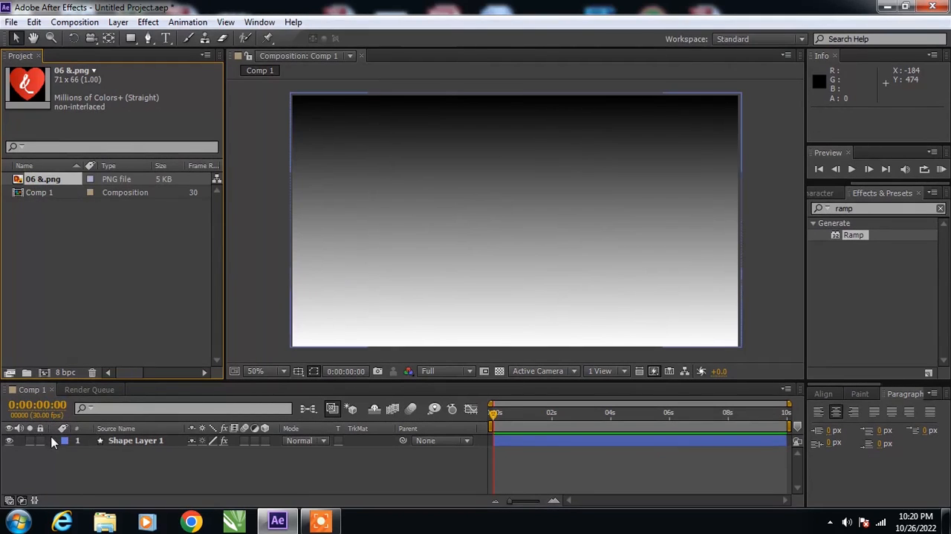
drag(63, 186, 71, 441)
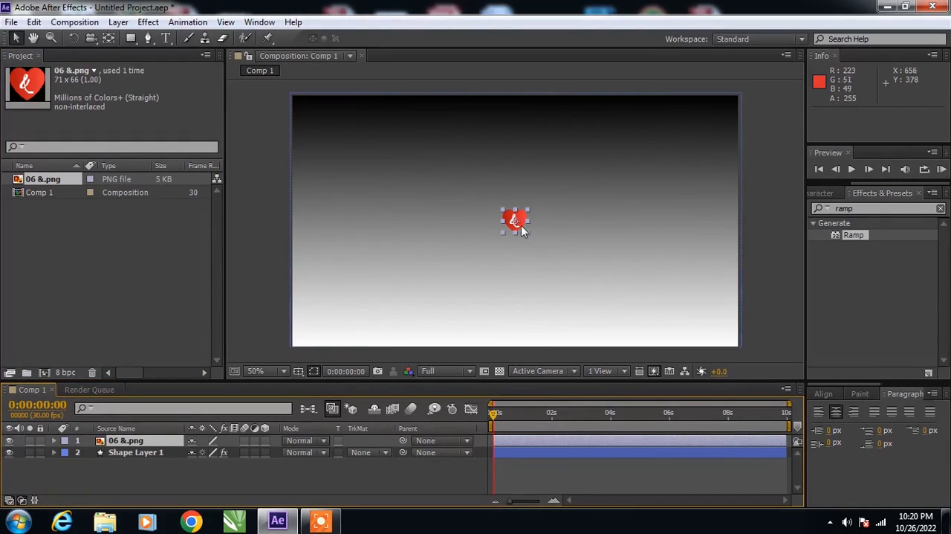
- Move the heart to the frame's upper-left corner at about 74, 100 and keyframe its position at 0 and 1 second
drag(519, 221, 324, 131)
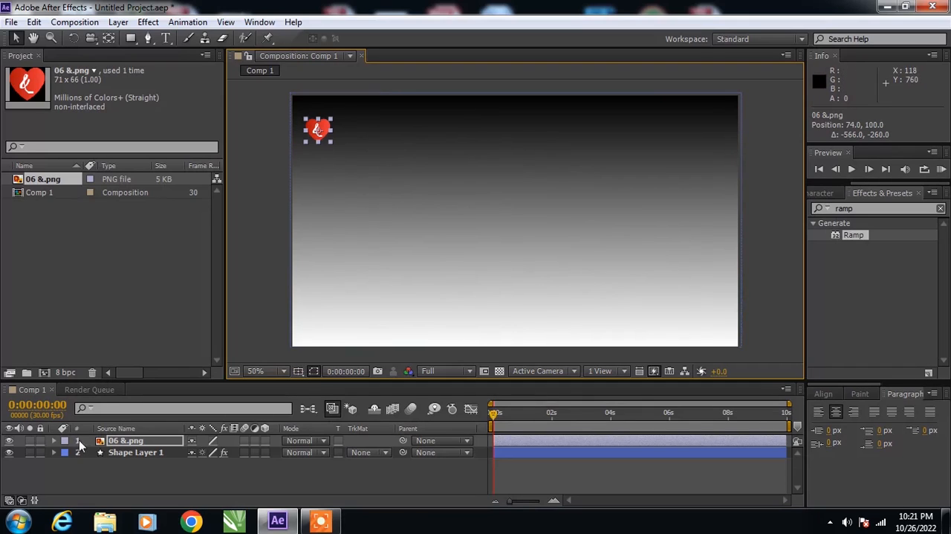
key(alt+shift+p)
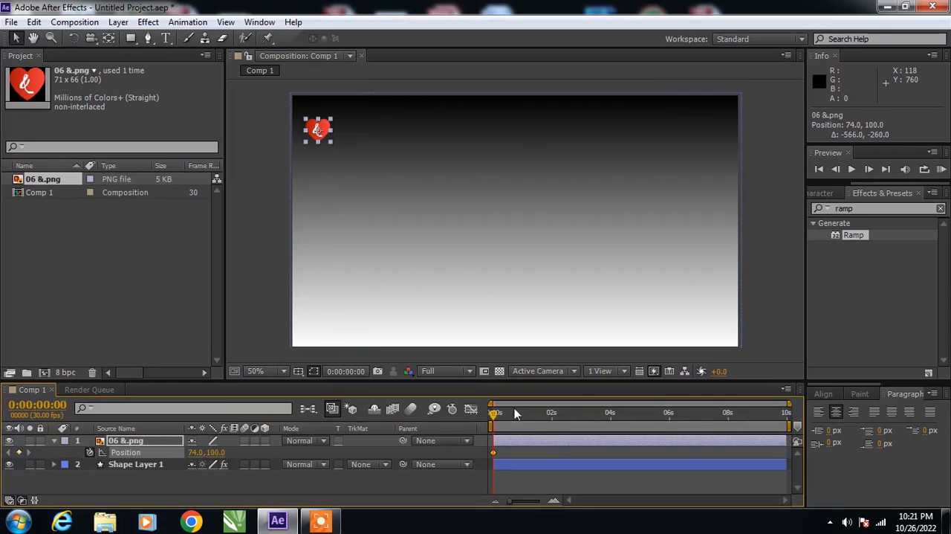
click(551, 499)
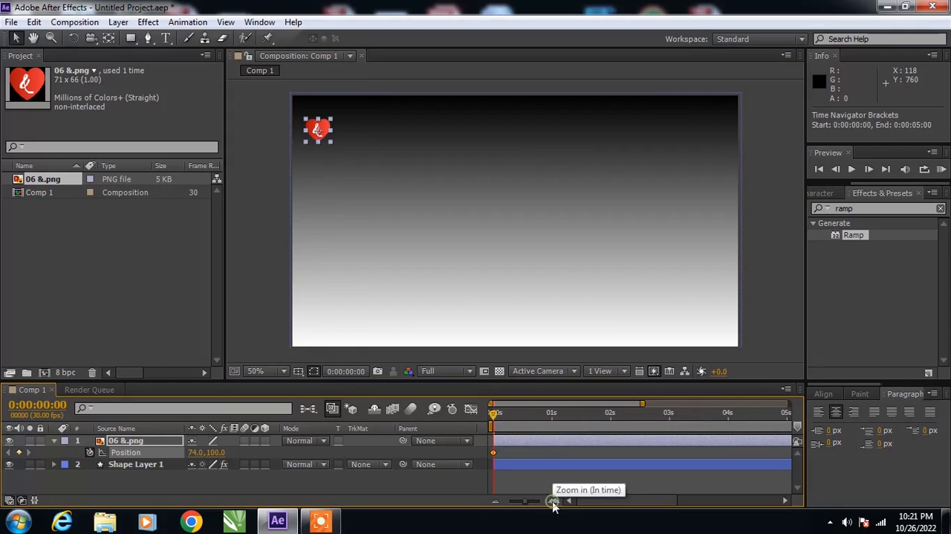
drag(493, 420, 552, 464)
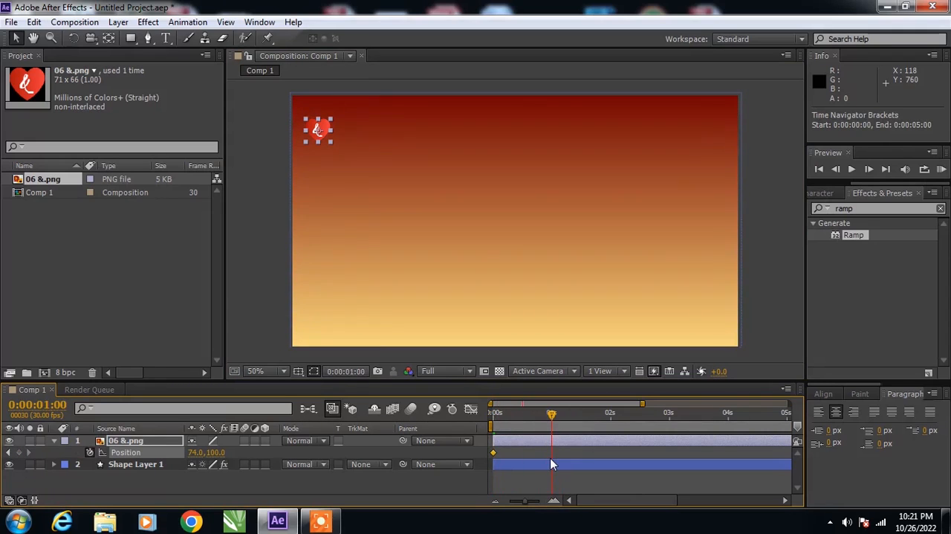
click(19, 452)
- Undo the accidental stretch and move the heart at the 1-second keyframe towards the frame's lower right, at about 854, 524
drag(332, 130, 525, 260)
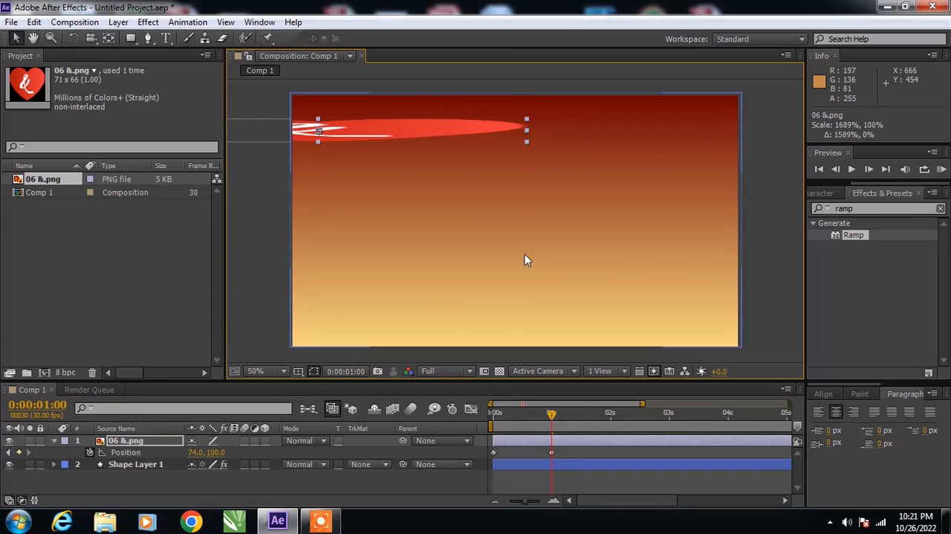
key(ctrl+z)
drag(324, 133, 595, 280)
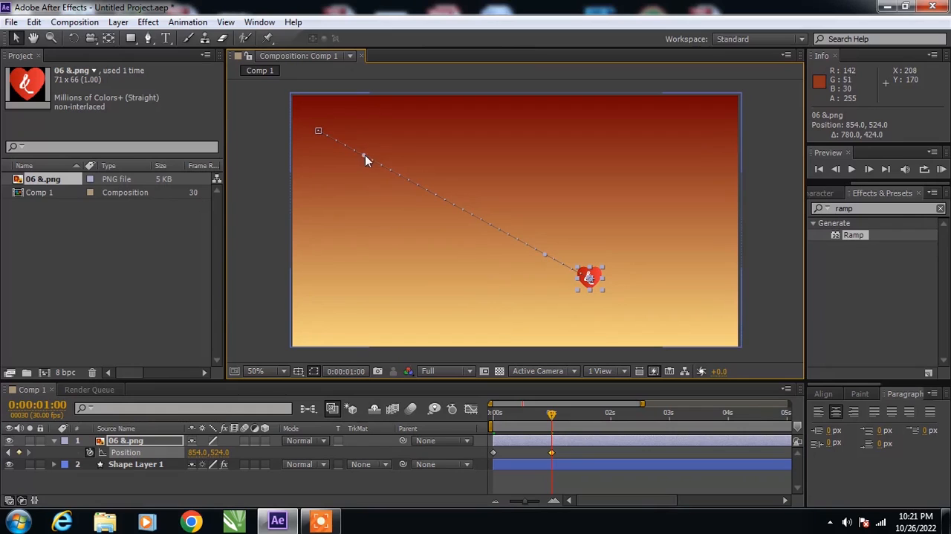
- Bend the heart's straight motion path into an S-shaped curve
drag(365, 156, 339, 239)
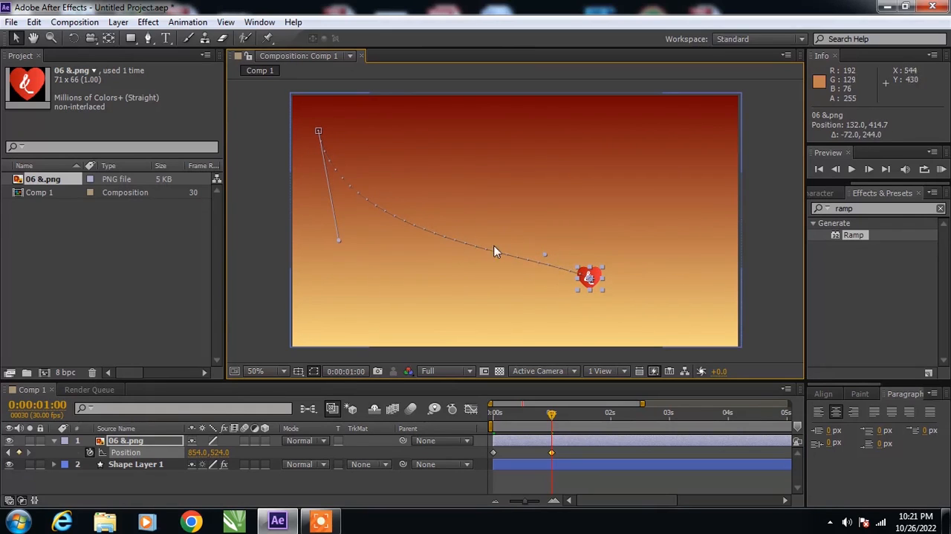
drag(547, 253, 469, 110)
drag(340, 240, 408, 311)
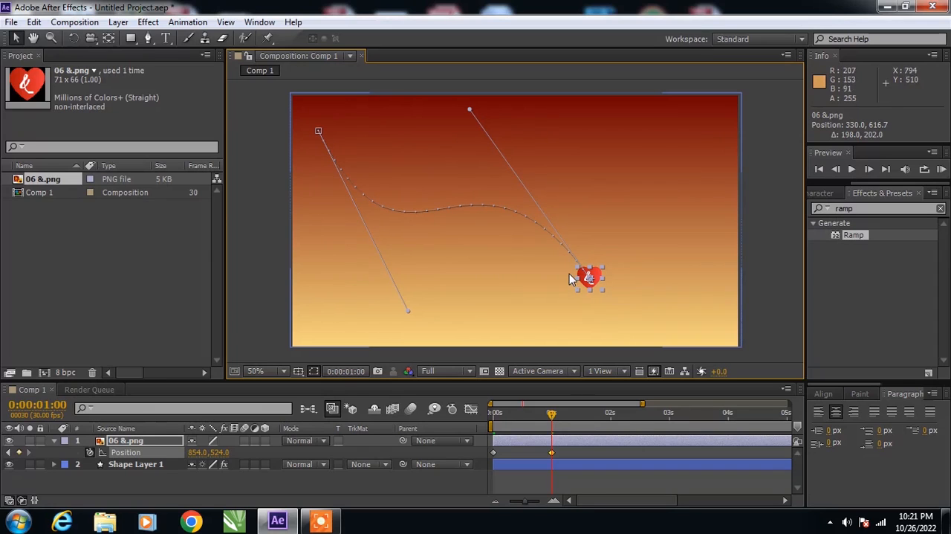
- Undo the motion path edits, the position keyframes and the heart's move away from the frame's centre
key(ctrl+z)
key(ctrl+z)
key(ctrl+z)
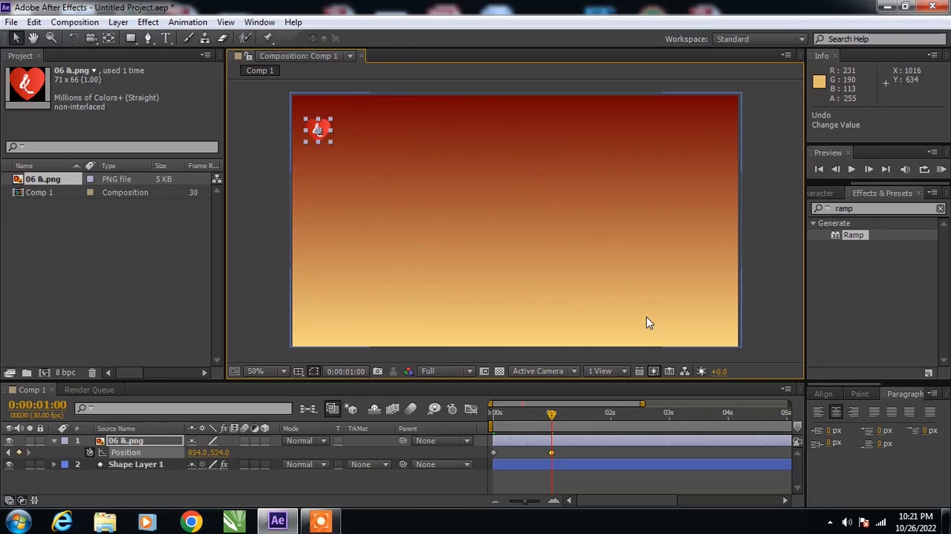
key(ctrl+z)
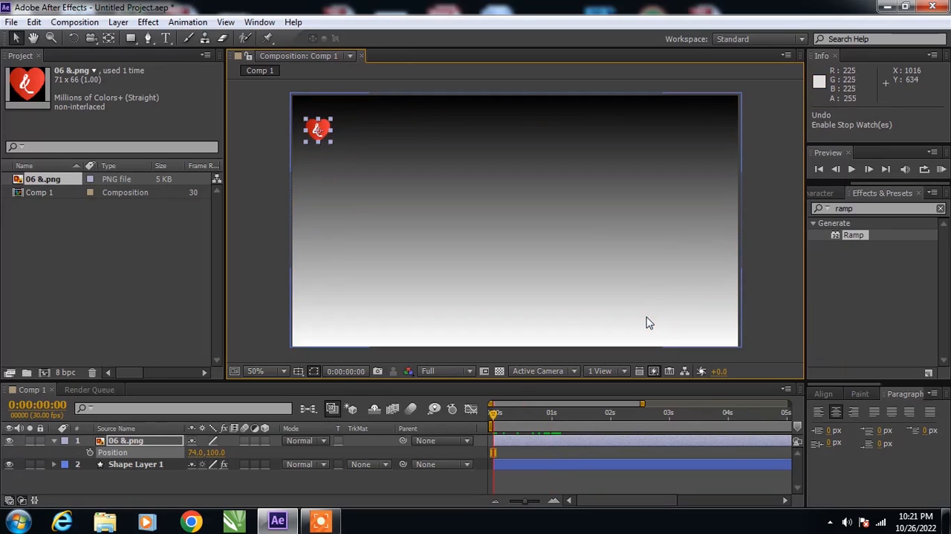
key(ctrl+z)
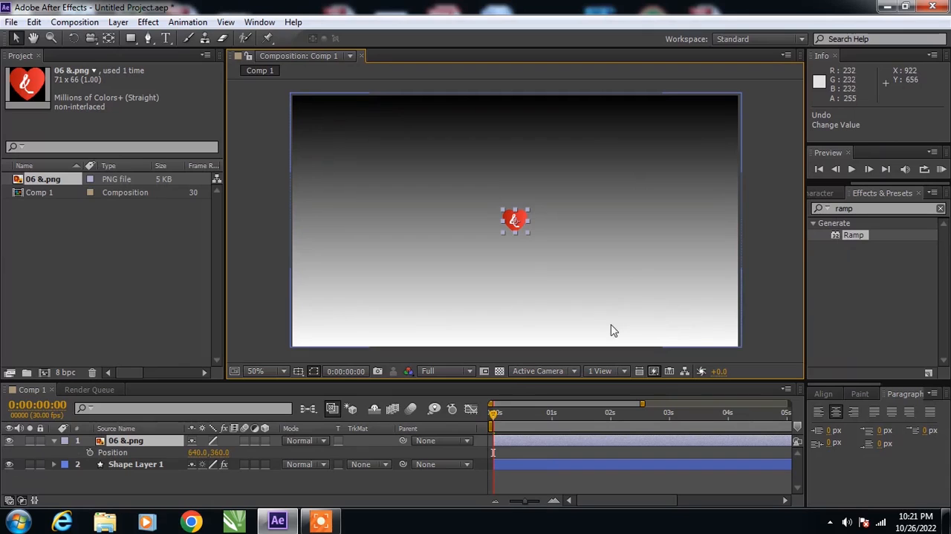
- Place the heart near the frame's upper-left corner at about 94, 82 and open Motion Sketch
drag(522, 225, 332, 129)
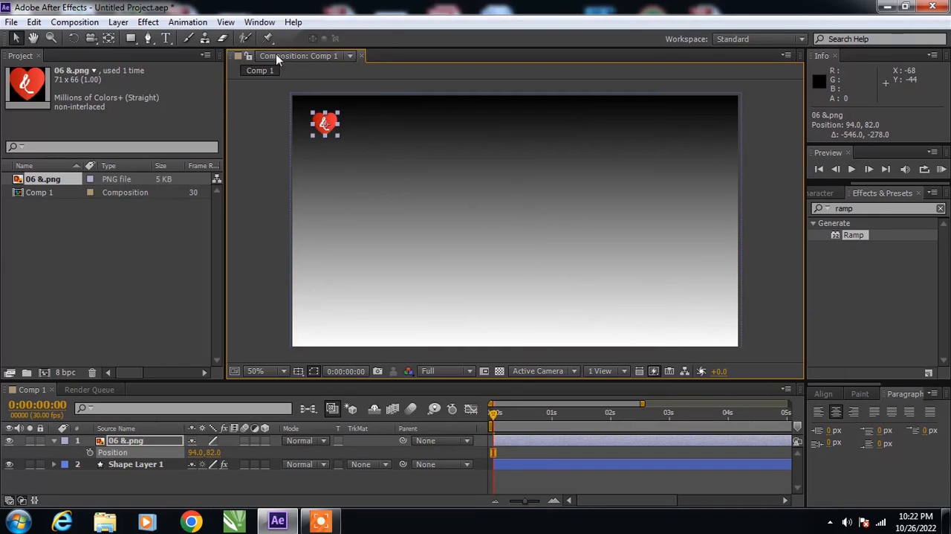
click(260, 22)
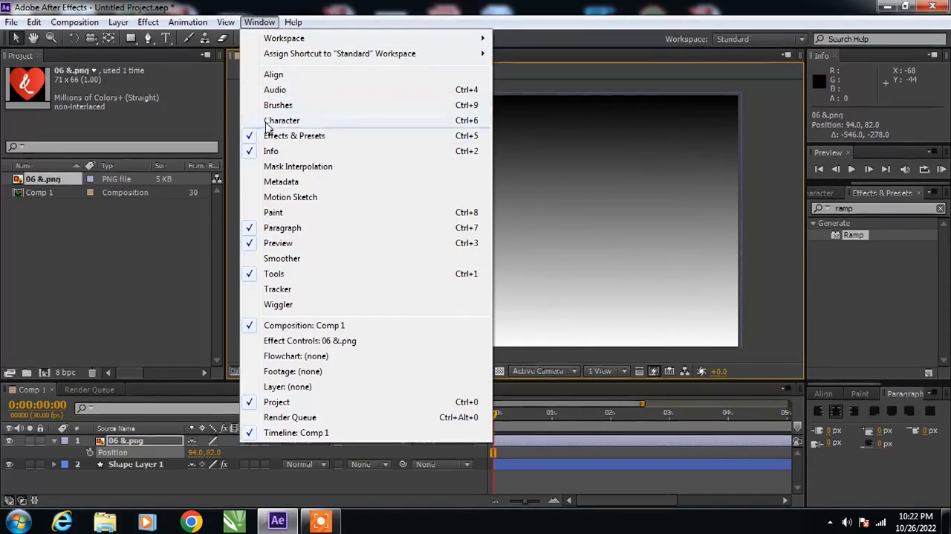
click(304, 205)
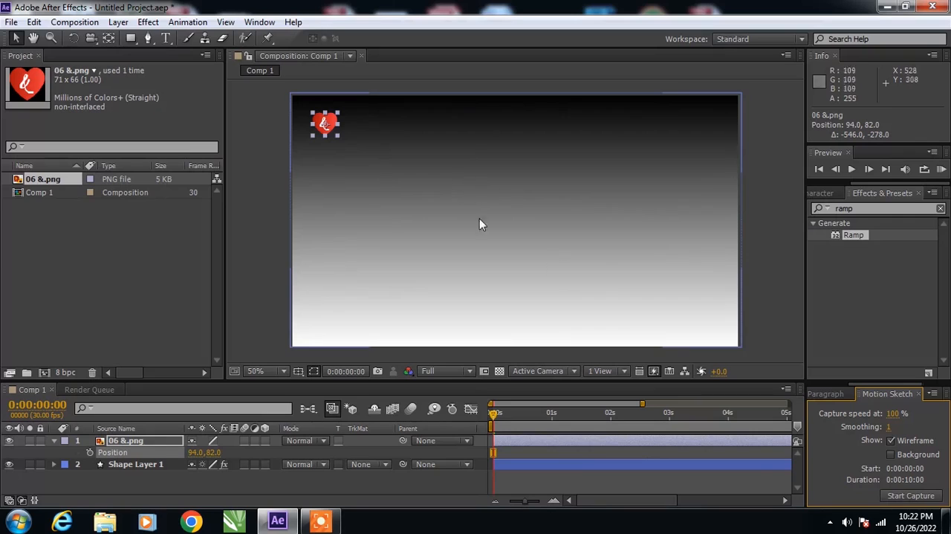
- Capture a looping Motion Sketch path for the heart from the frame's upper left to its lower-right edge, then deselect it
click(910, 495)
mouse_move(321, 140)
mouse_down()
mouse_move(363, 119)
mouse_move(365, 156)
mouse_move(350, 195)
mouse_move(372, 223)
mouse_move(420, 197)
mouse_move(512, 188)
mouse_move(441, 206)
mouse_move(538, 129)
mouse_move(617, 227)
mouse_move(565, 155)
mouse_move(741, 324)
mouse_up()
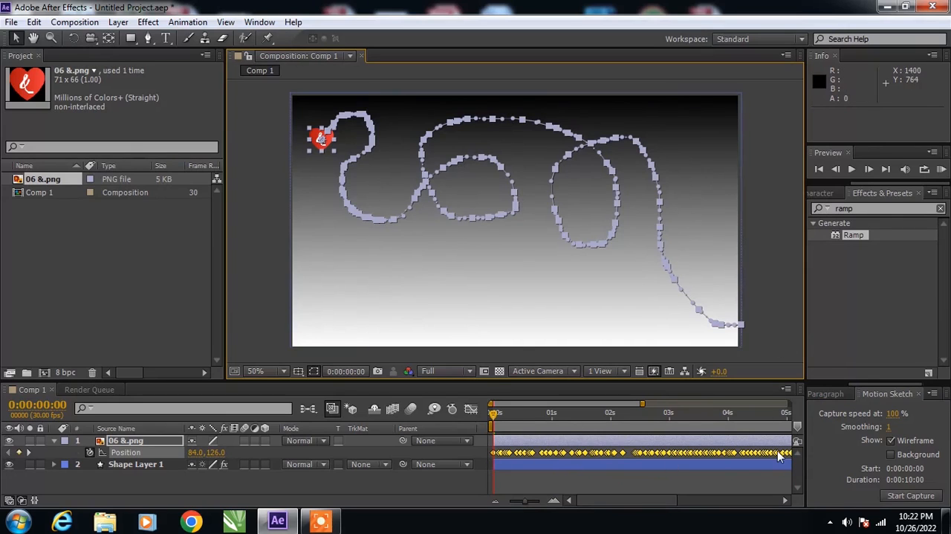
click(772, 259)
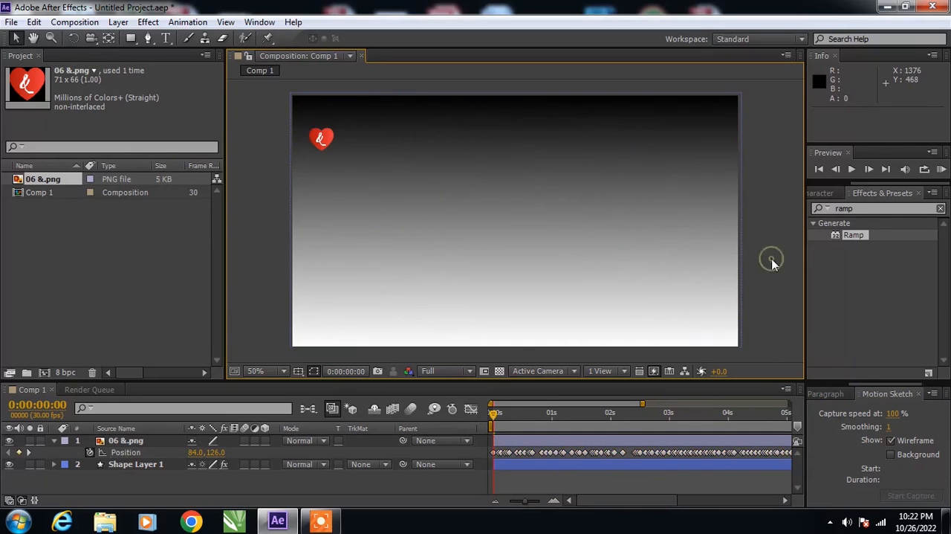
- Preview the heart's captured motion, stop playback and return the playhead to 0 seconds
click(853, 170)
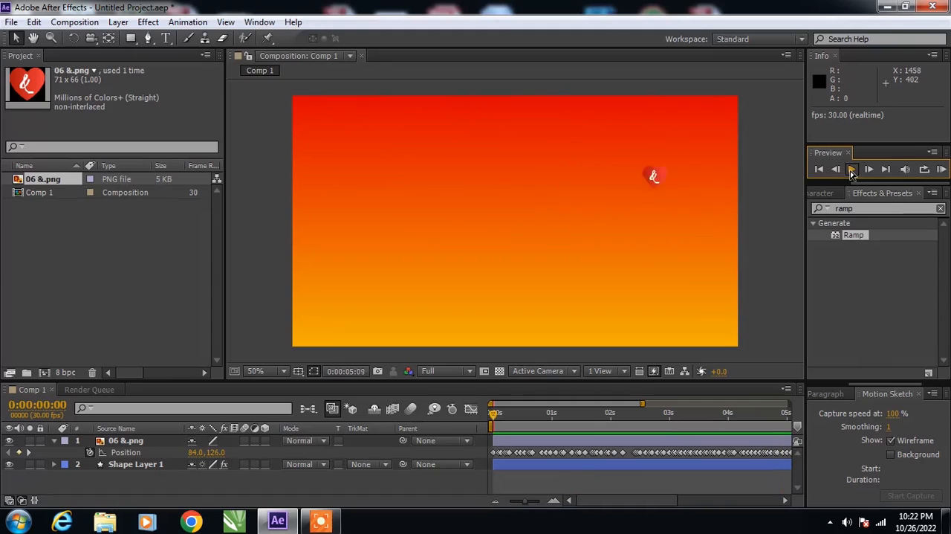
click(853, 170)
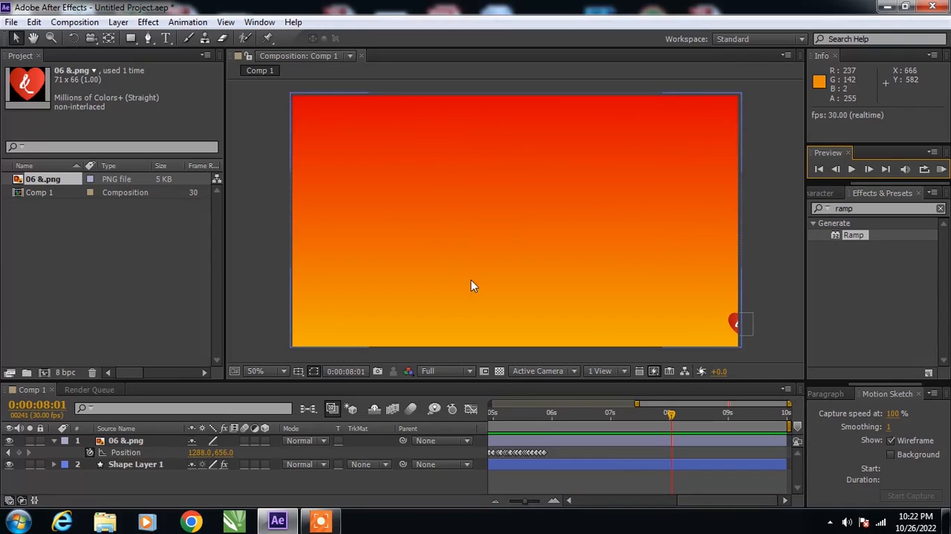
click(818, 170)
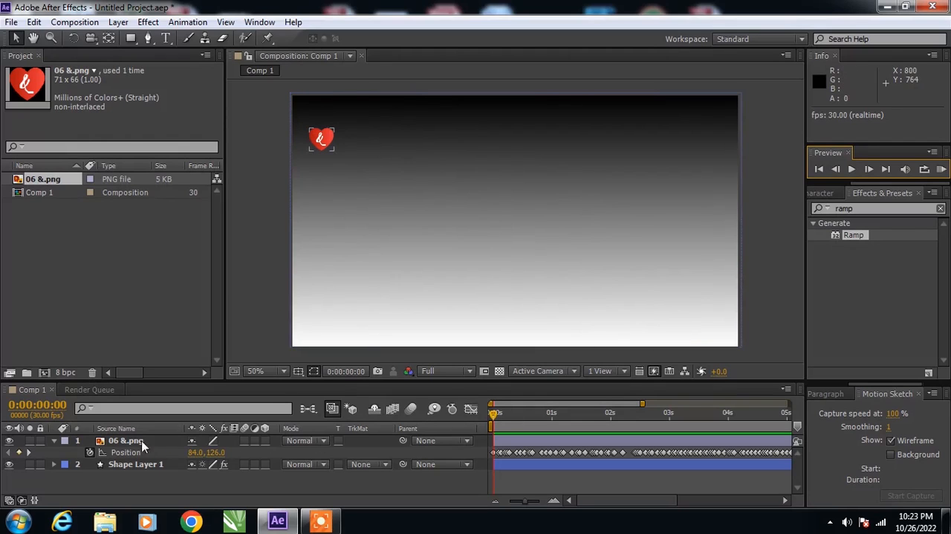
- Expand the heart layer's Transform properties and enable Rotation keyframing at 0 seconds
click(115, 443)
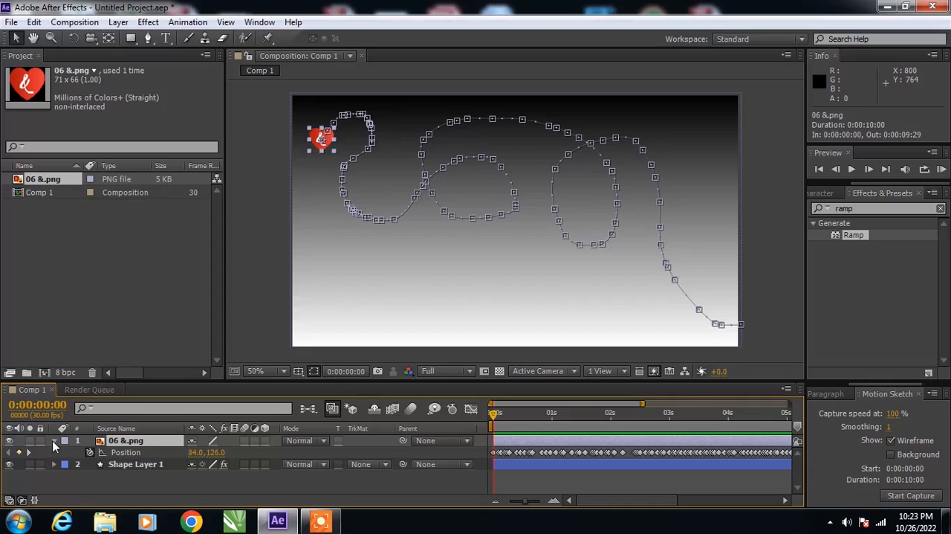
click(54, 441)
click(53, 441)
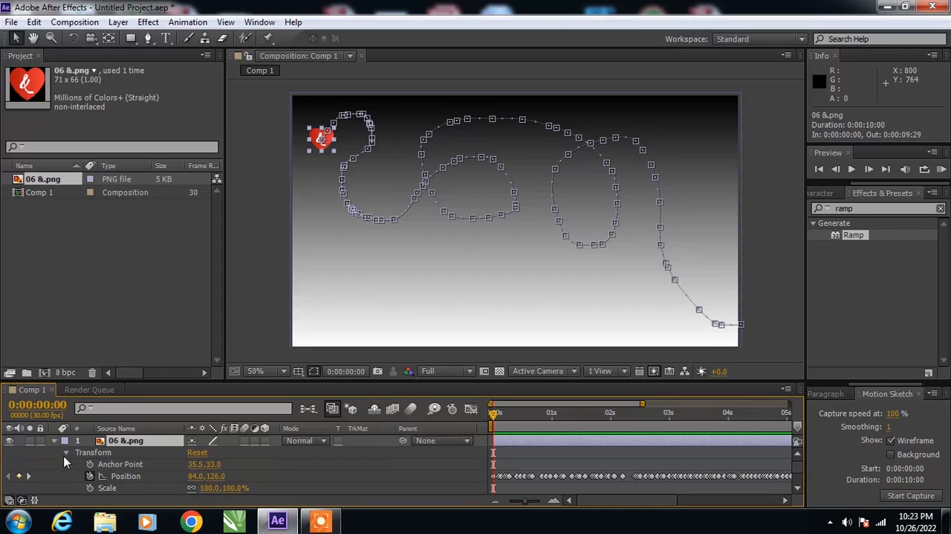
click(65, 452)
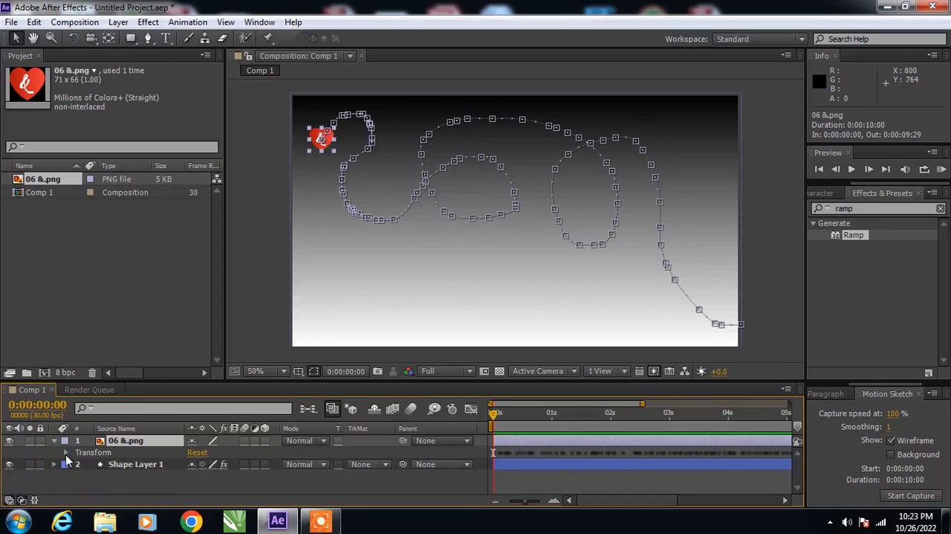
click(66, 453)
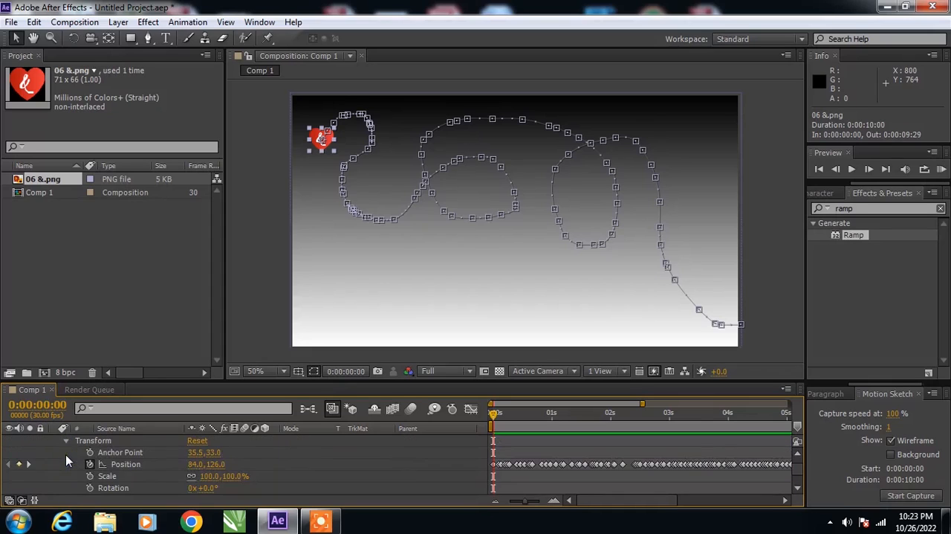
click(90, 488)
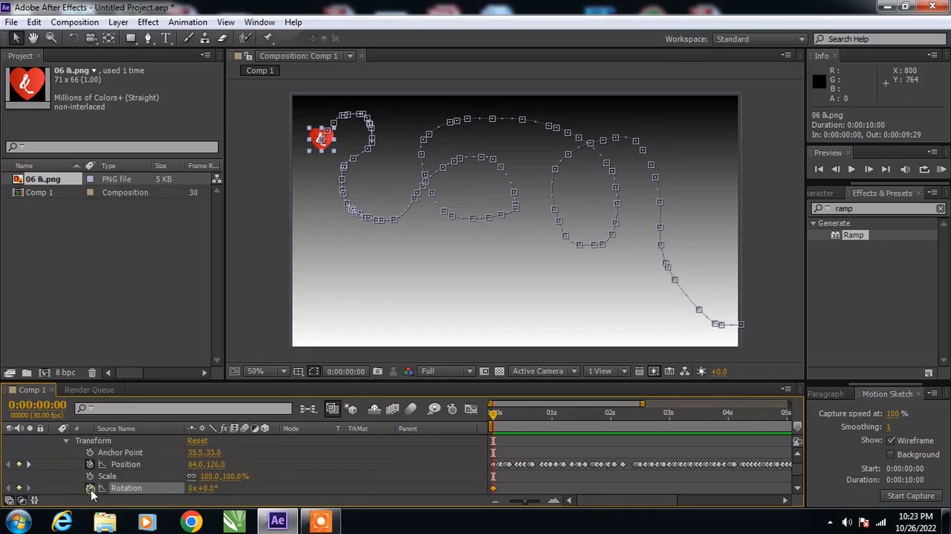
- Add a Rotation keyframe of 113° to the heart at 2 seconds
drag(492, 417, 607, 436)
click(18, 488)
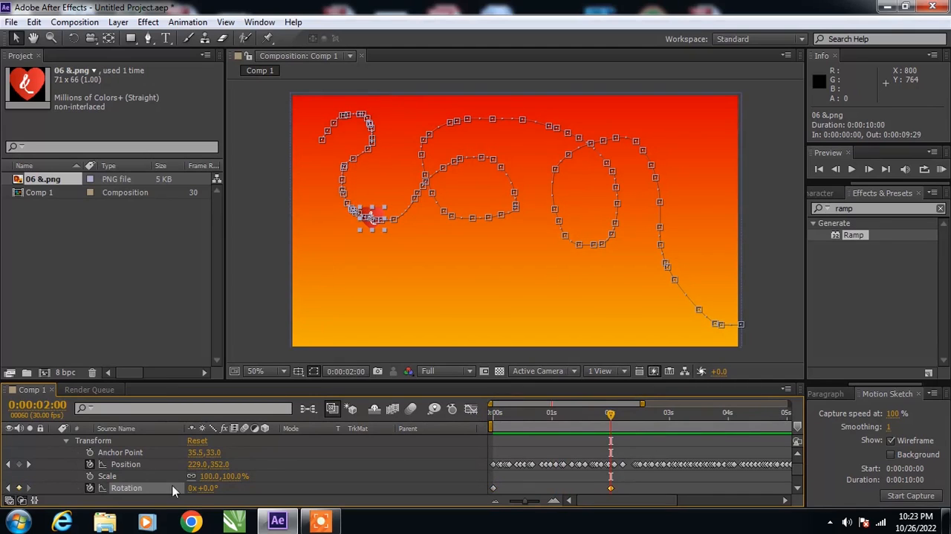
drag(211, 488, 295, 488)
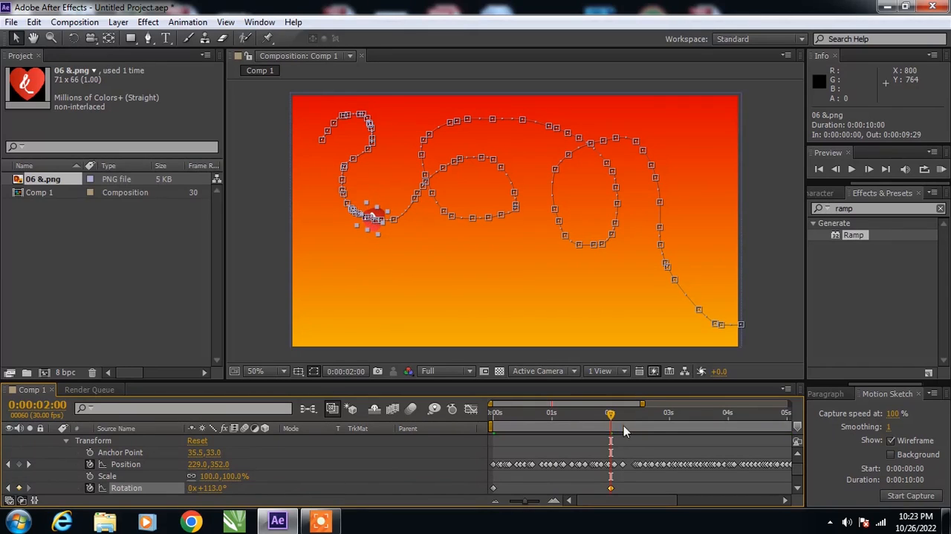
- Keyframe the heart's Rotation at -45° at 3 seconds and 152° at 4 seconds
drag(611, 414, 668, 426)
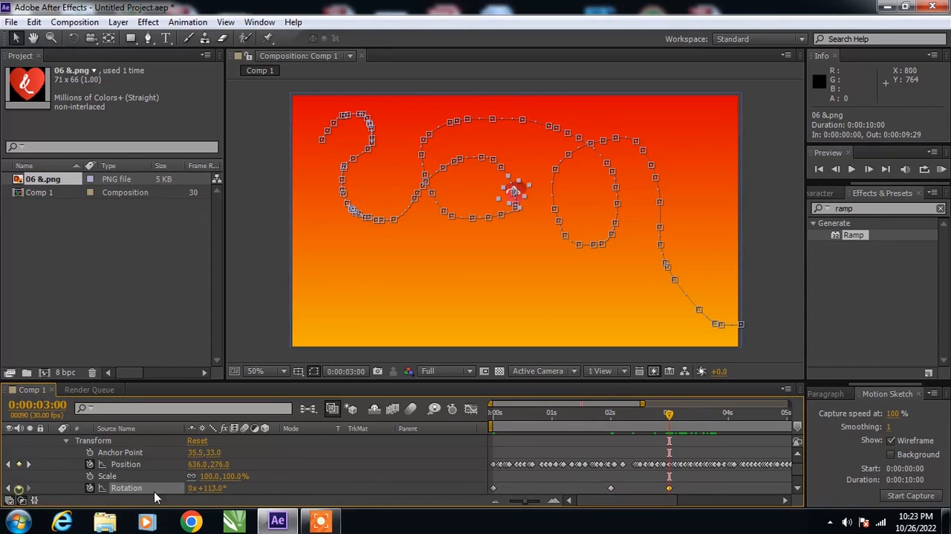
drag(215, 489, 99, 479)
drag(669, 413, 726, 425)
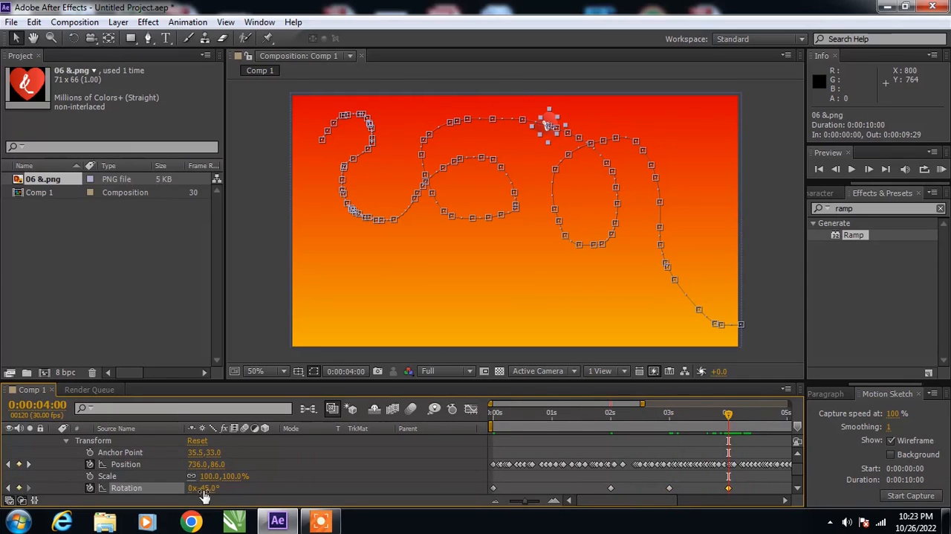
drag(204, 488, 356, 505)
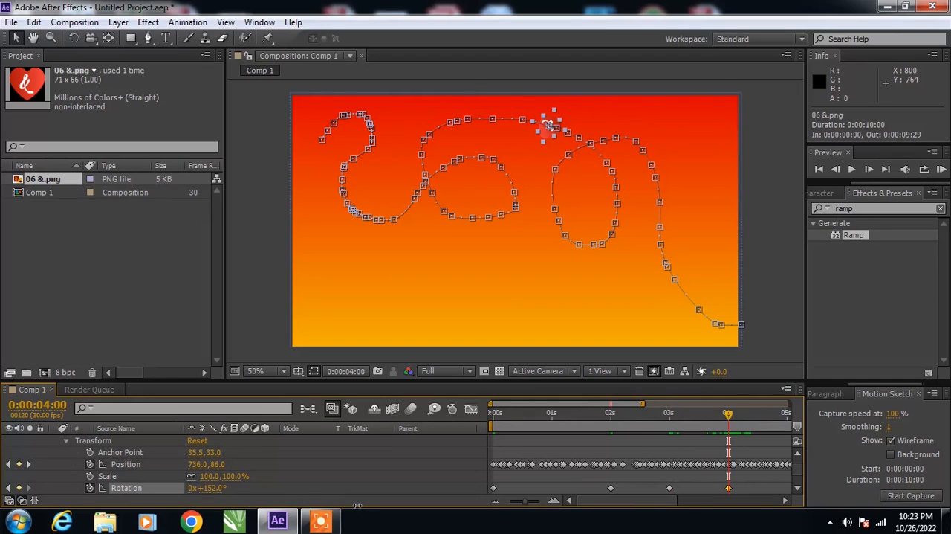
- Deselect the heart and preview its rotating flight from the first frame, stopping playback at the end of the motion
click(765, 319)
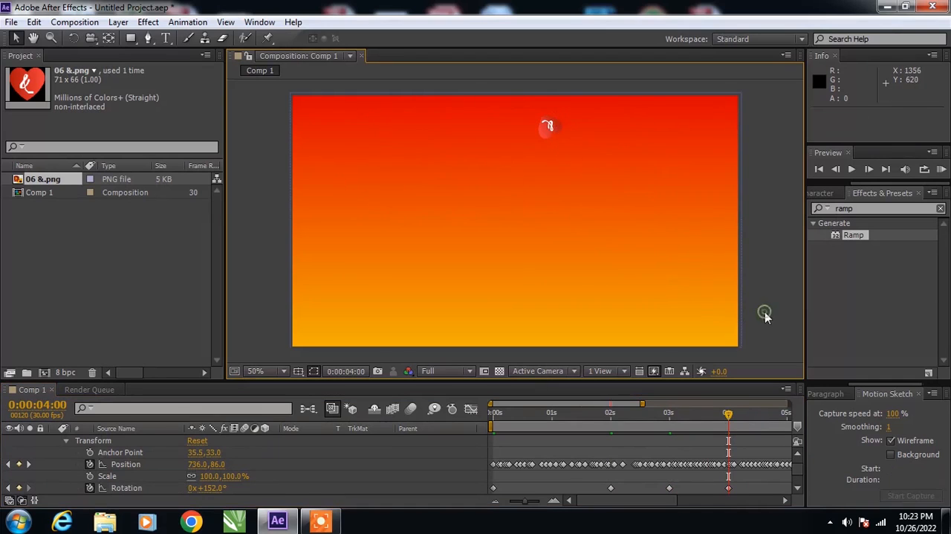
click(820, 170)
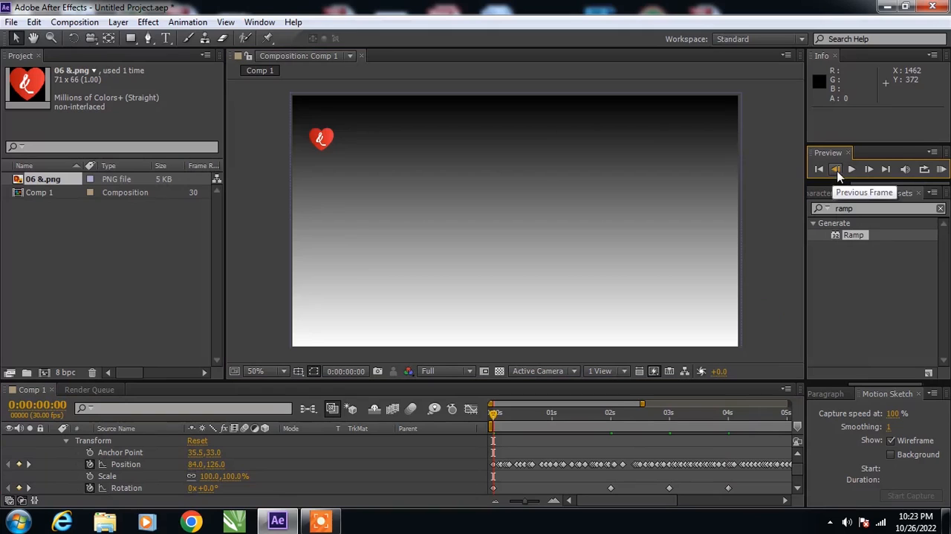
click(852, 170)
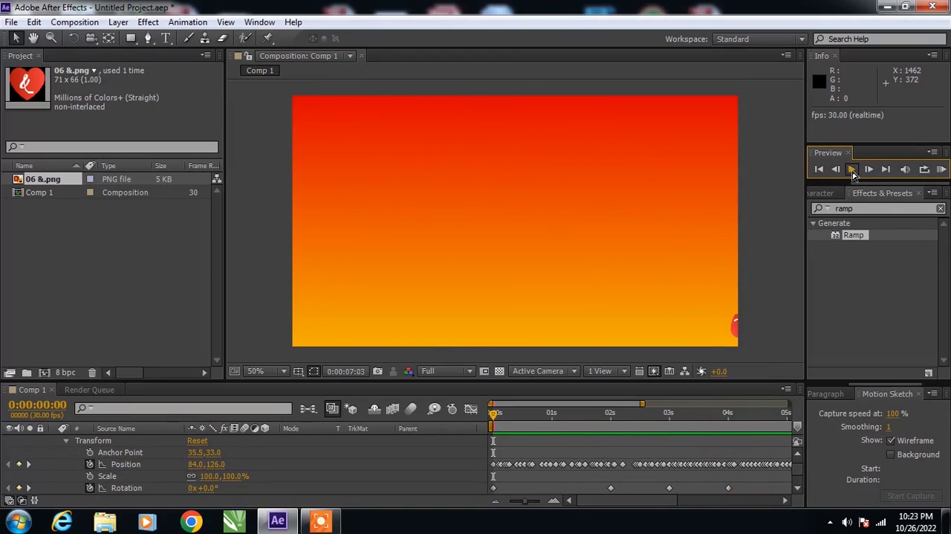
click(853, 170)
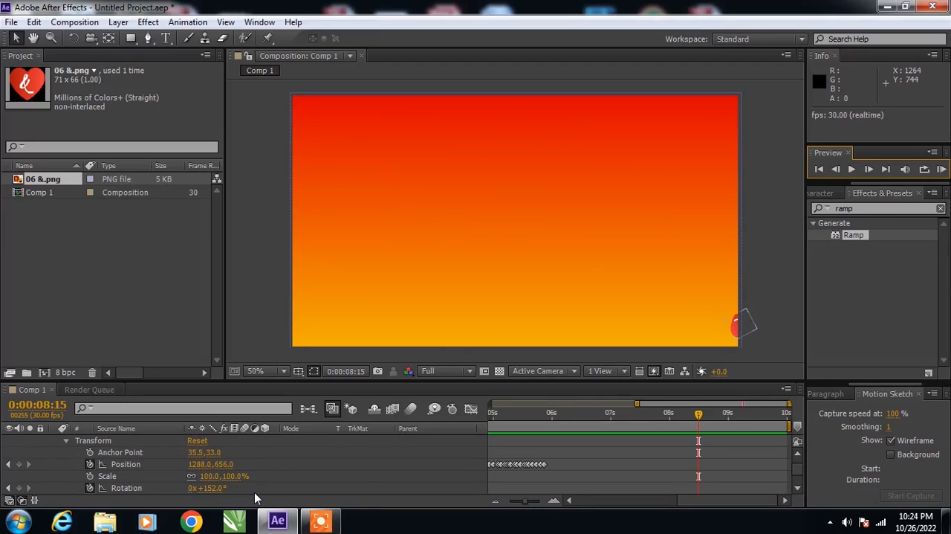
- Collapse the heart layer's properties and, at 0 seconds, draw a circle about 482 px across in the middle of the composition
click(66, 441)
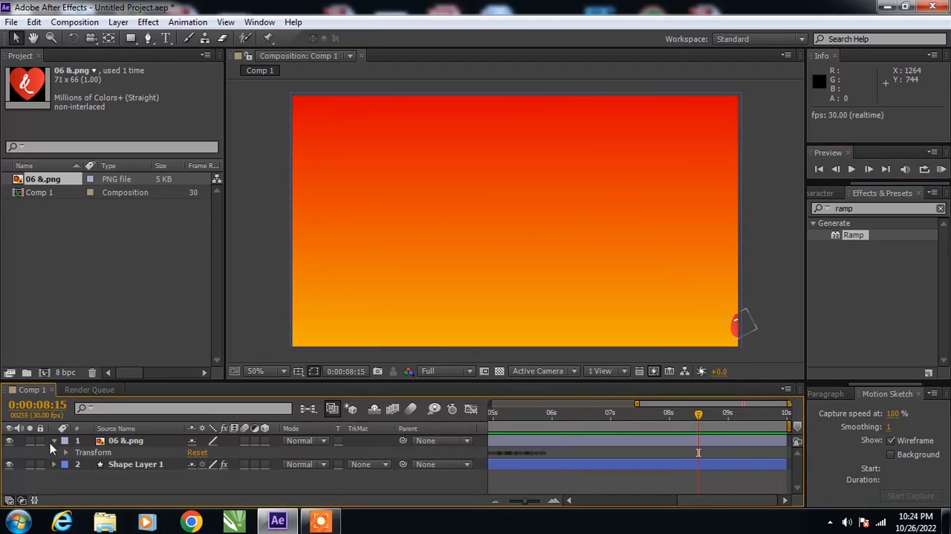
click(507, 316)
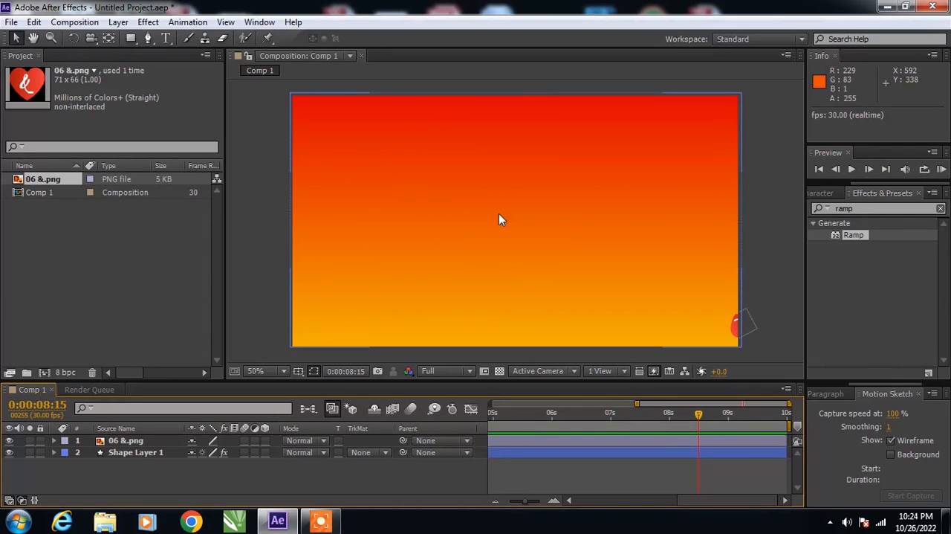
drag(698, 420, 425, 411)
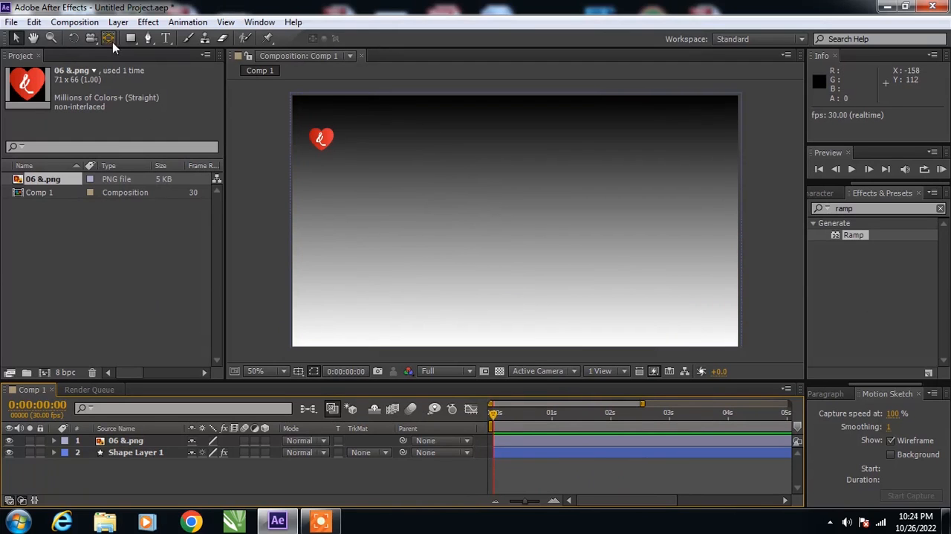
click(132, 42)
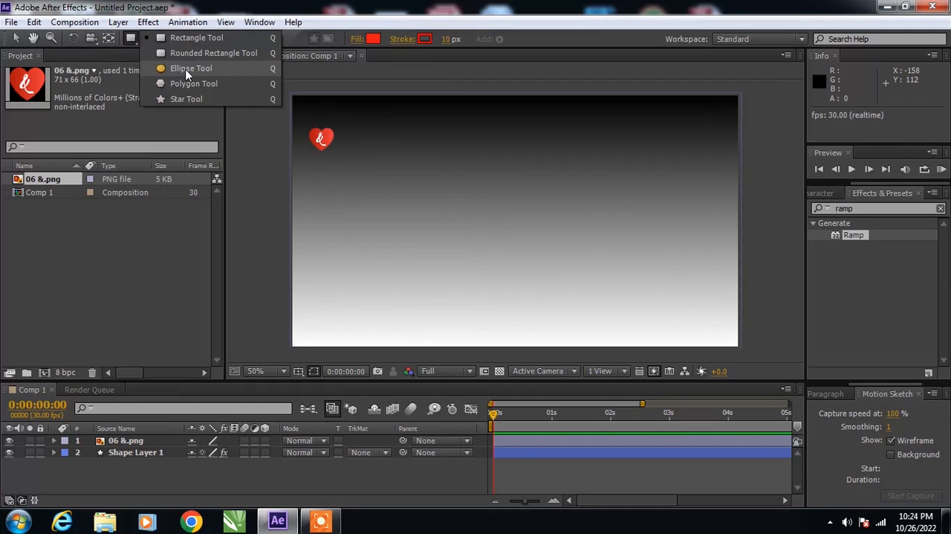
click(187, 69)
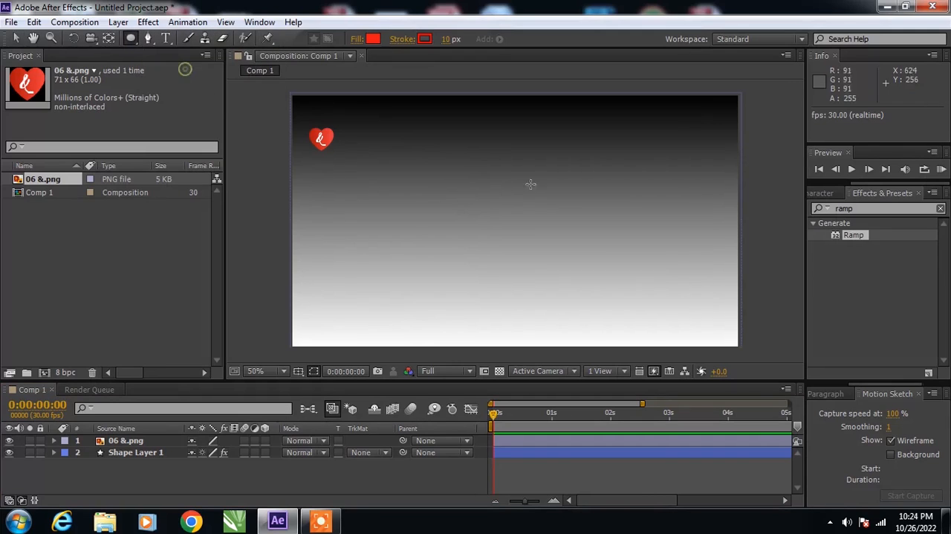
mouse_move(430, 134)
mouse_down()
mouse_move(548, 237)
mouse_move(599, 303)
mouse_up()
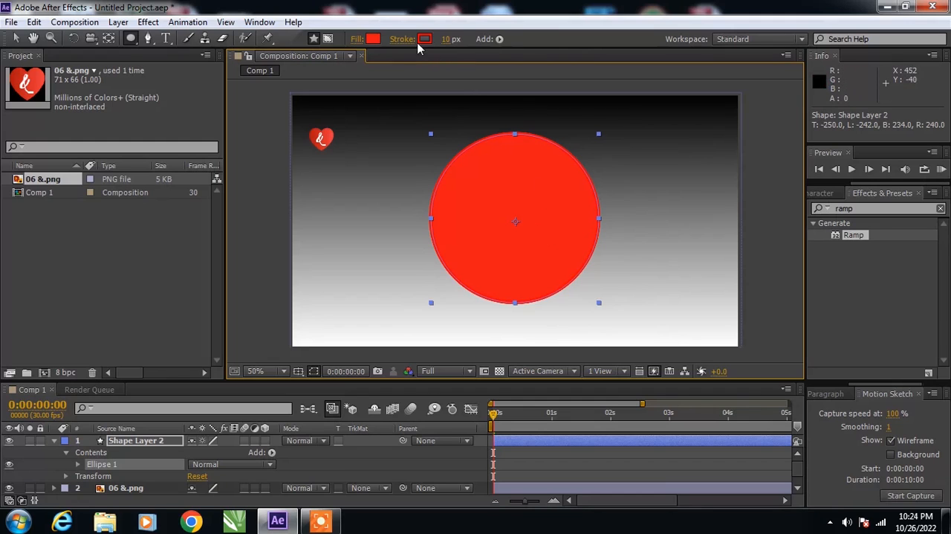
- Set the circle's fill to None so only its 10 px red stroke is drawn
click(373, 39)
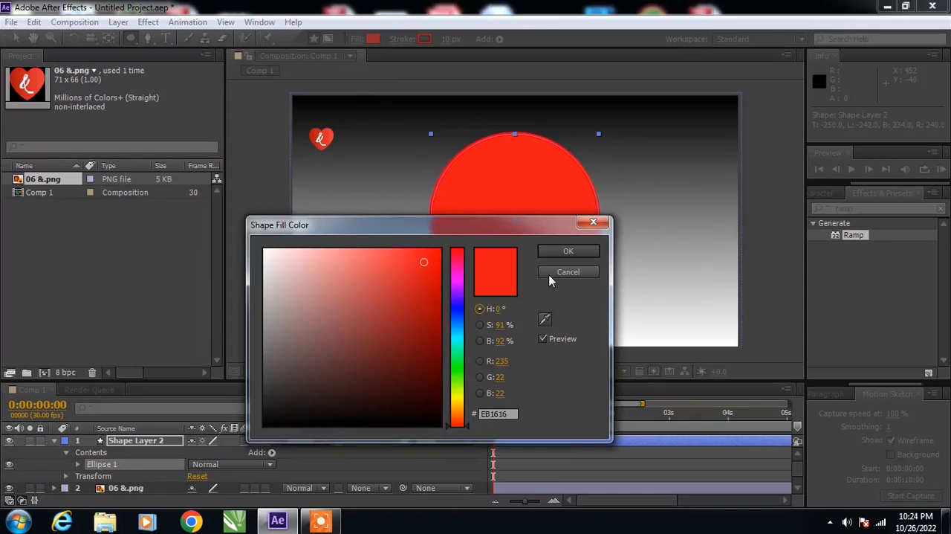
click(553, 273)
click(357, 39)
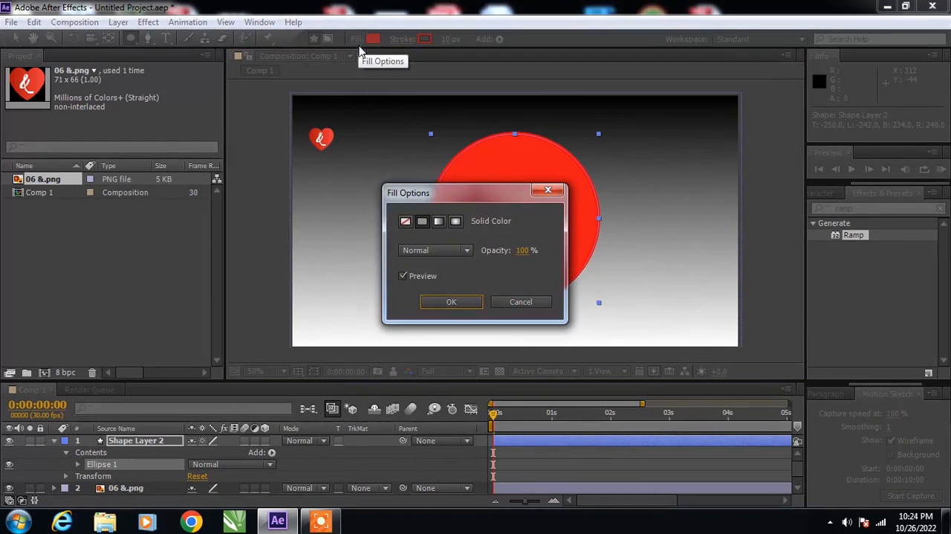
click(405, 221)
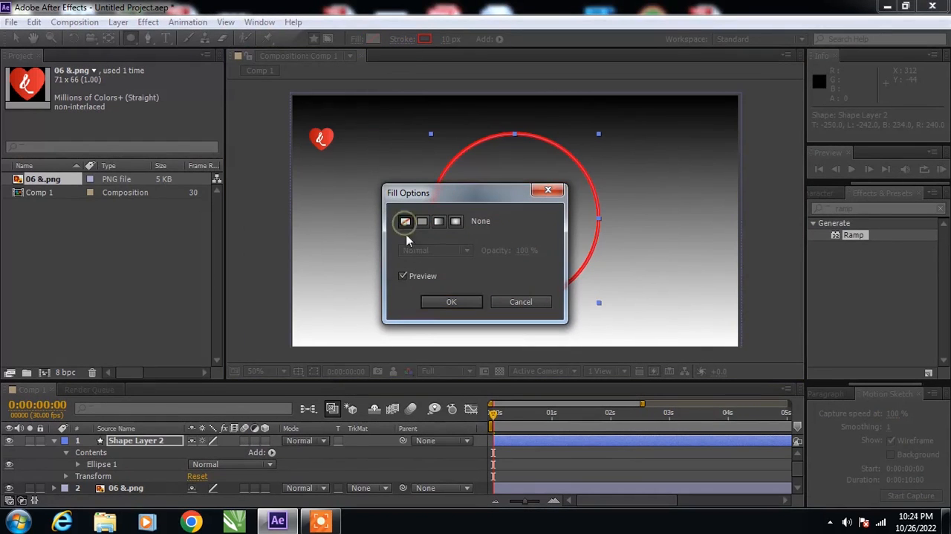
click(451, 301)
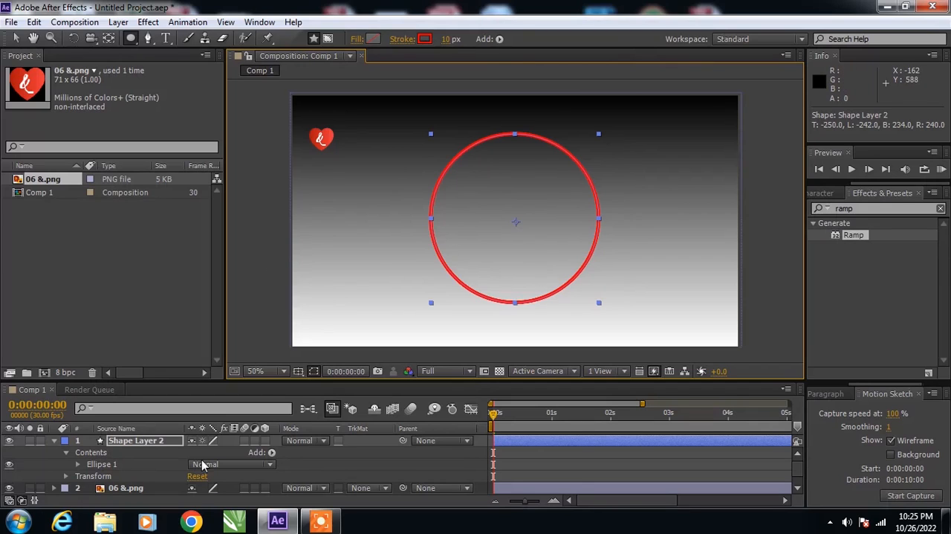
- Add Trim Paths to the circle and expand its properties
click(272, 452)
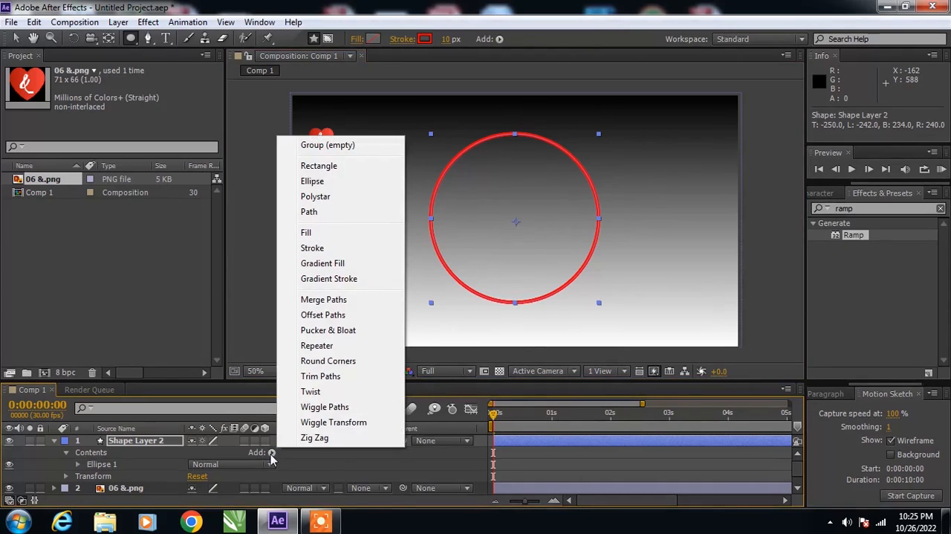
click(328, 381)
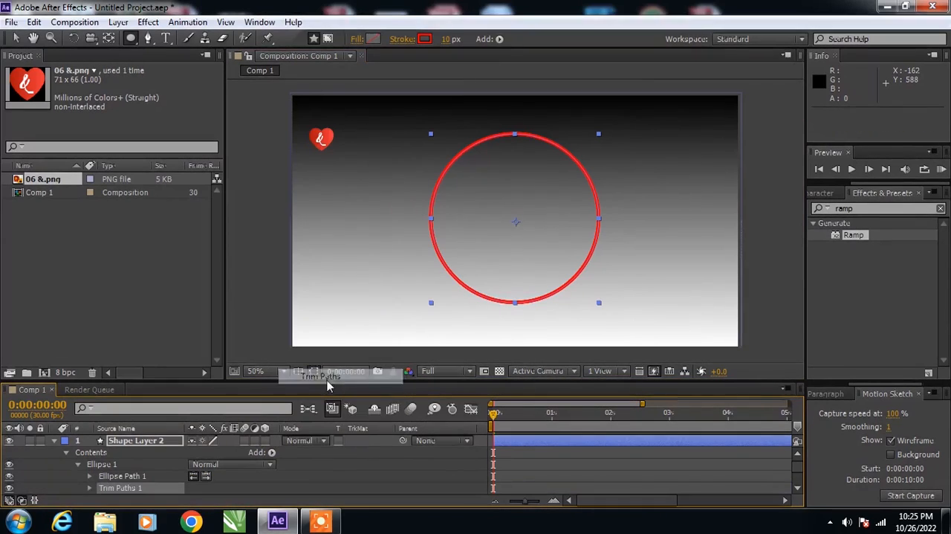
click(88, 489)
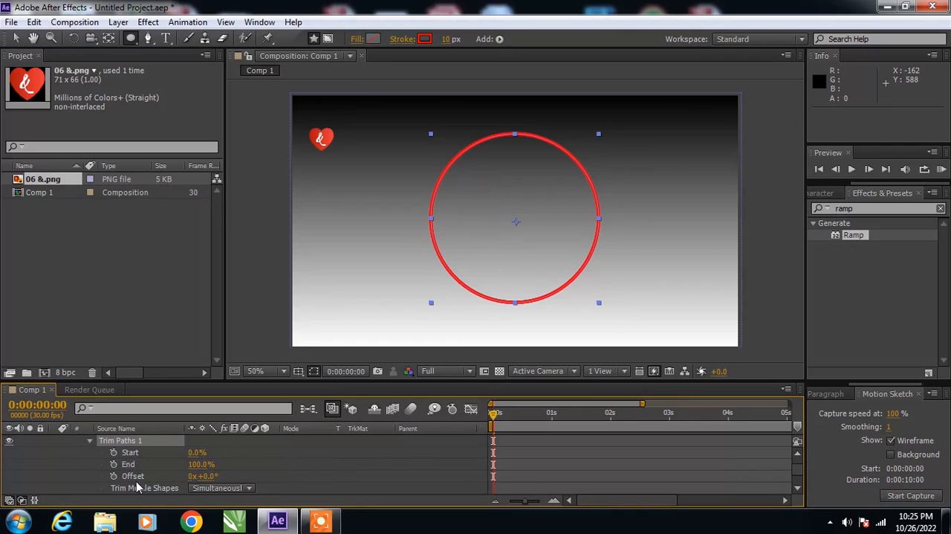
- Keyframe the circle's Trim Paths End at 0% at 0 seconds and 100% at 2 seconds
click(113, 465)
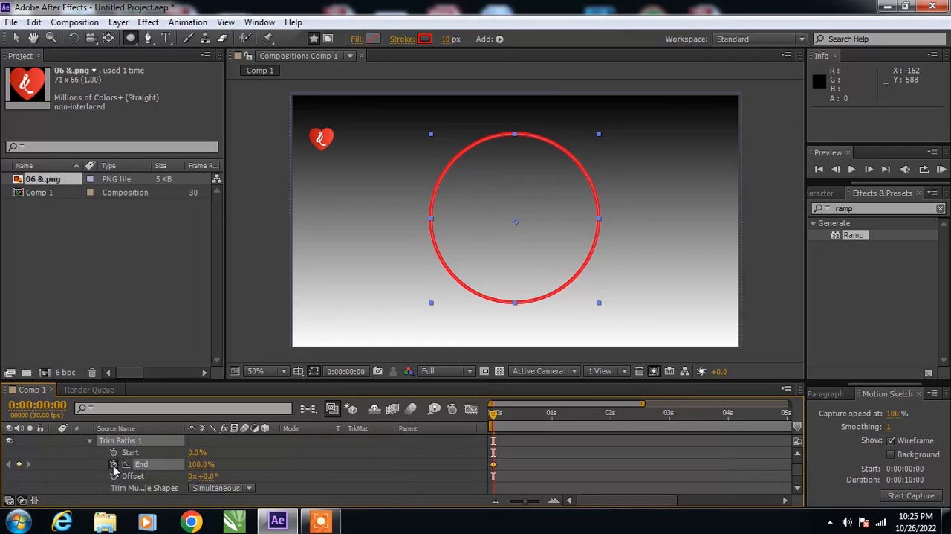
drag(491, 418, 608, 437)
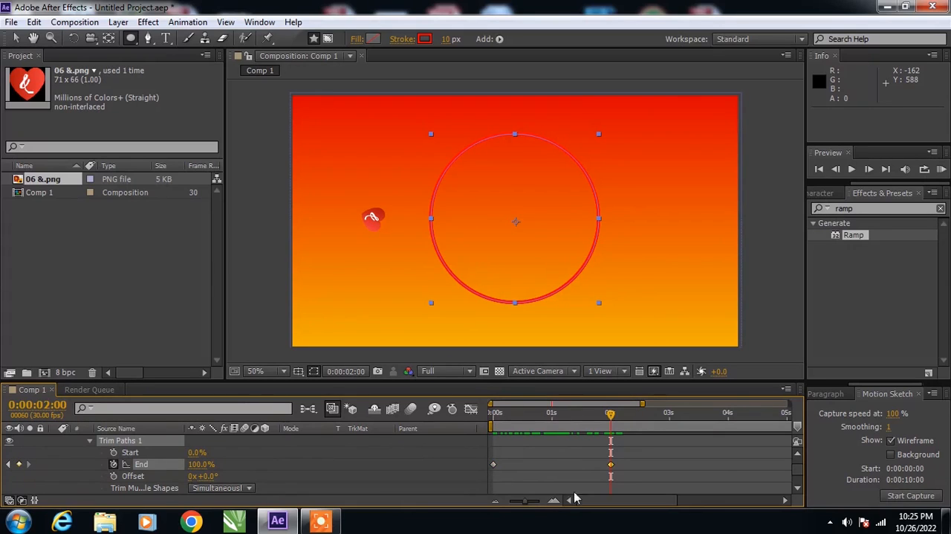
drag(613, 416, 456, 441)
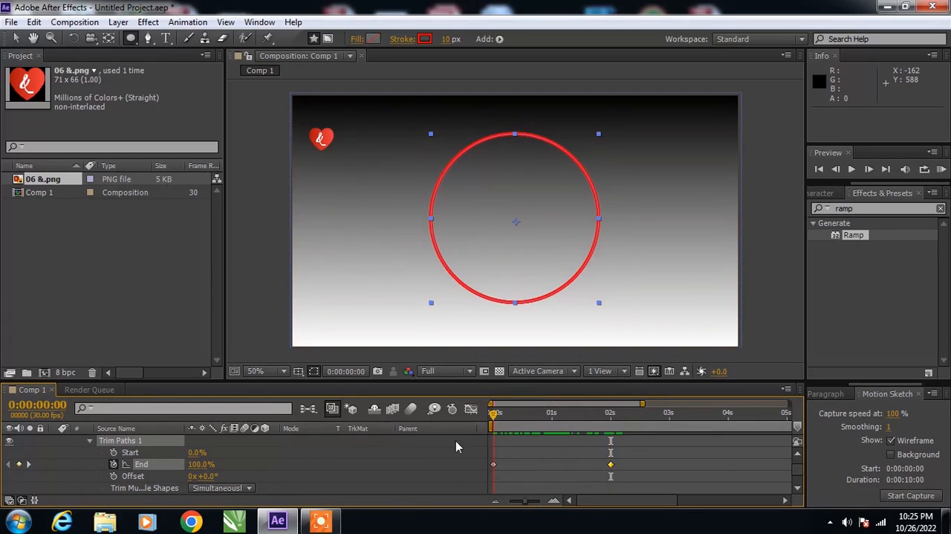
click(493, 464)
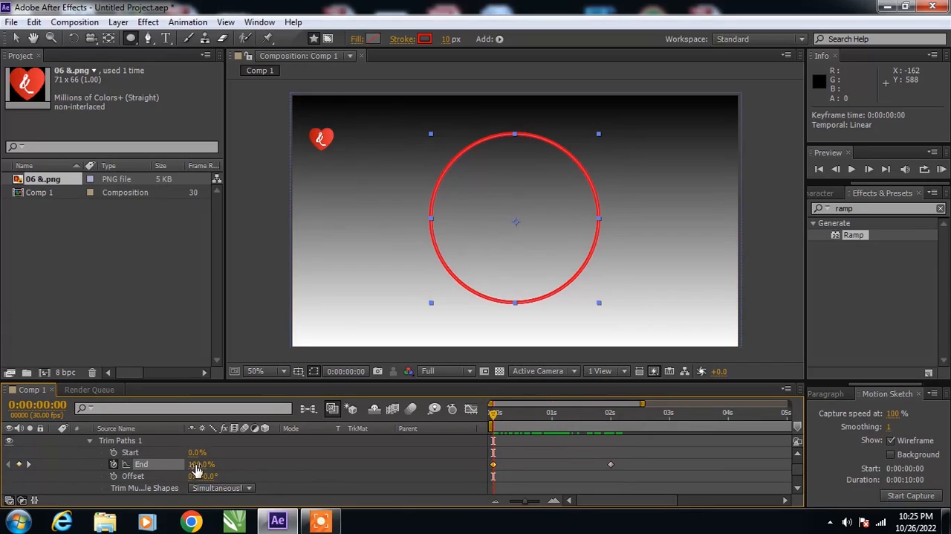
click(194, 465)
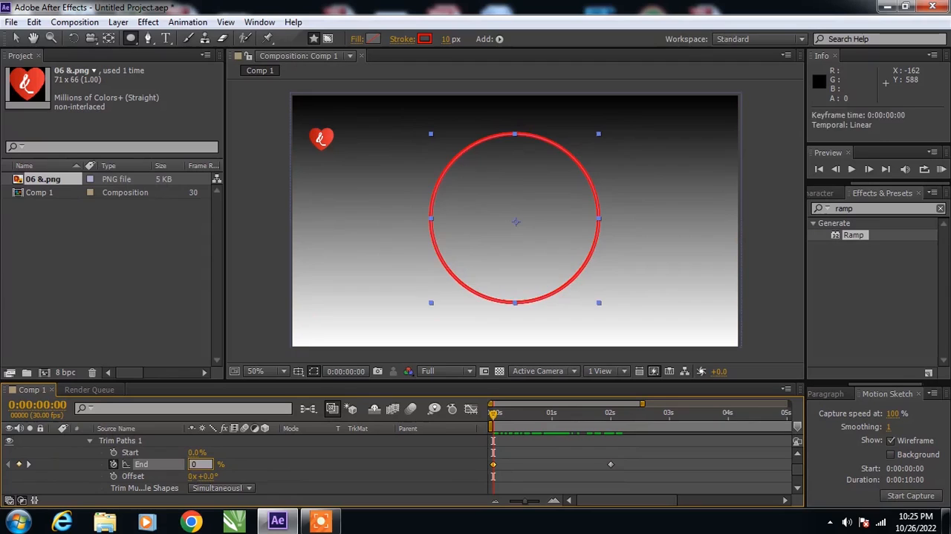
text(0)
key(Return)
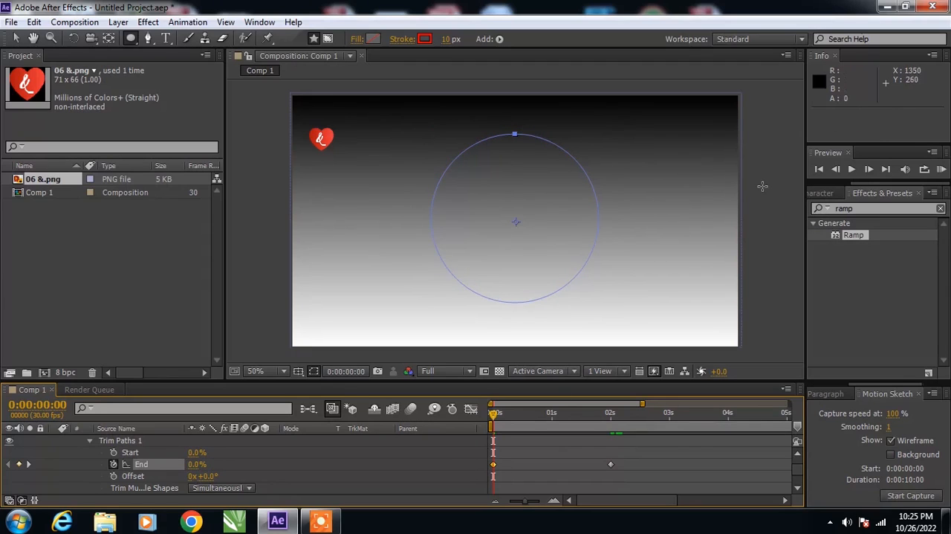
- Deselect the circle and preview its trim animation
click(16, 38)
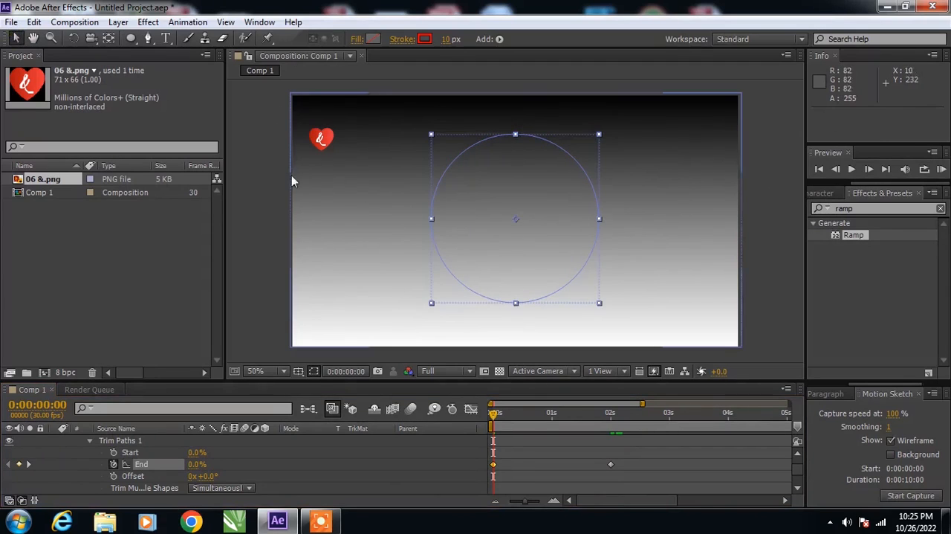
click(272, 171)
click(852, 170)
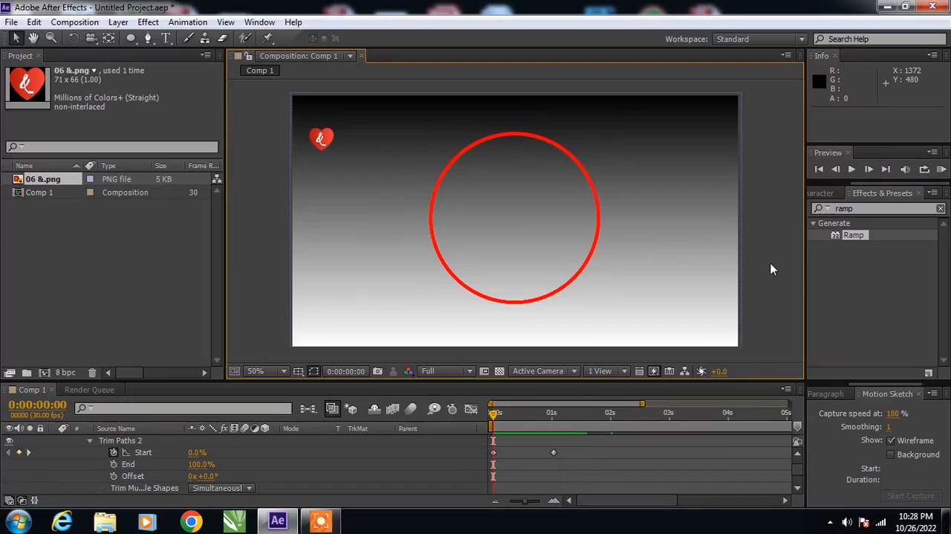
- Undo the Trim Paths 2 operator with its Start and End keyframes, and the Trim Paths 1 keyframe at 2 seconds
key(ctrl+z)
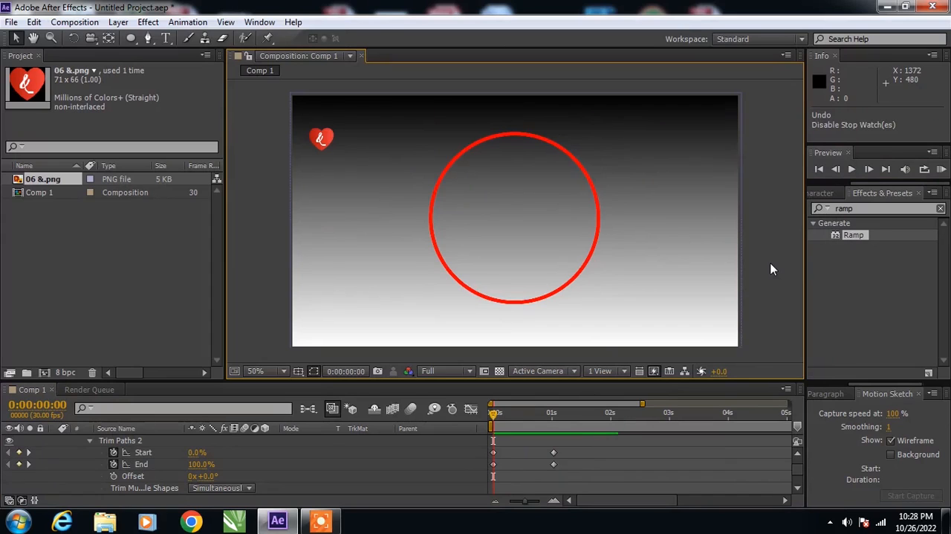
key(ctrl+z)
key(ctrl+z)
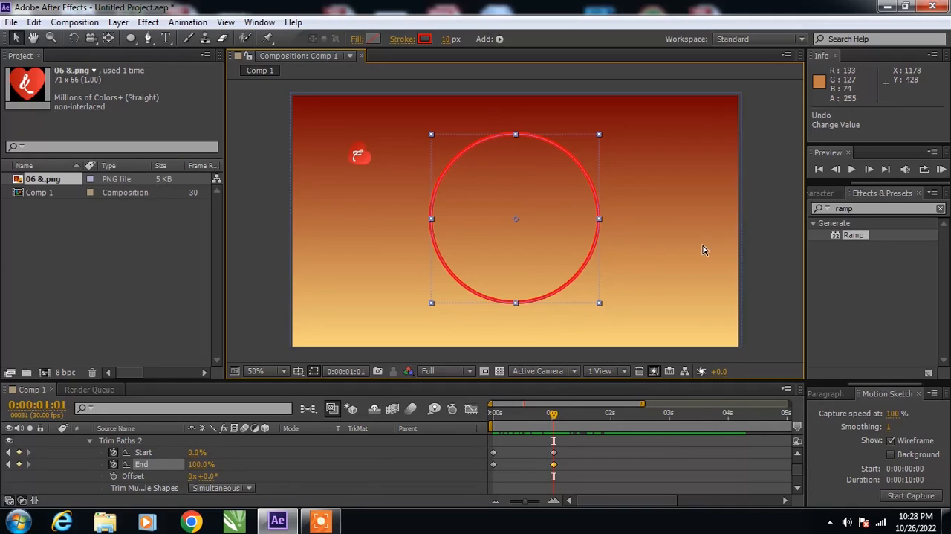
key(ctrl+z)
key(ctrl+z)
key(Home)
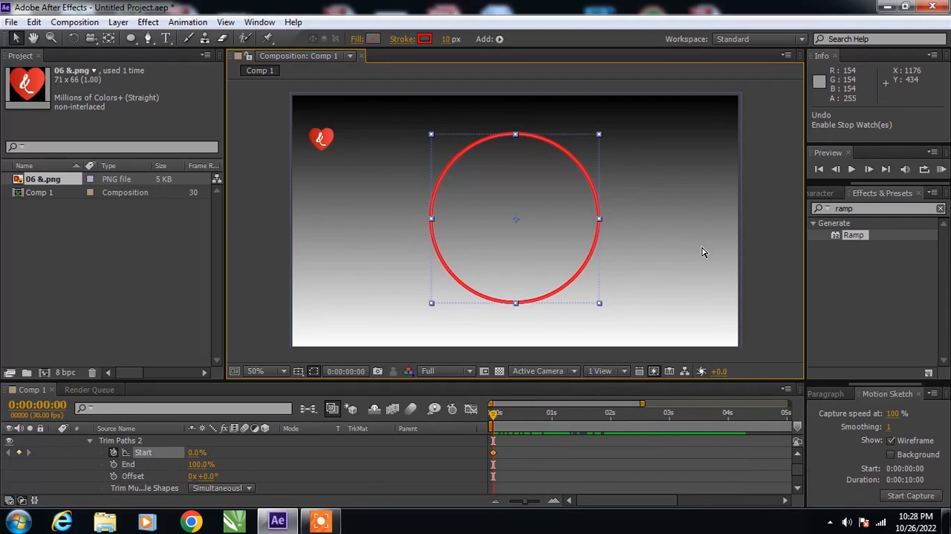
key(ctrl+z)
key(ctrl+z)
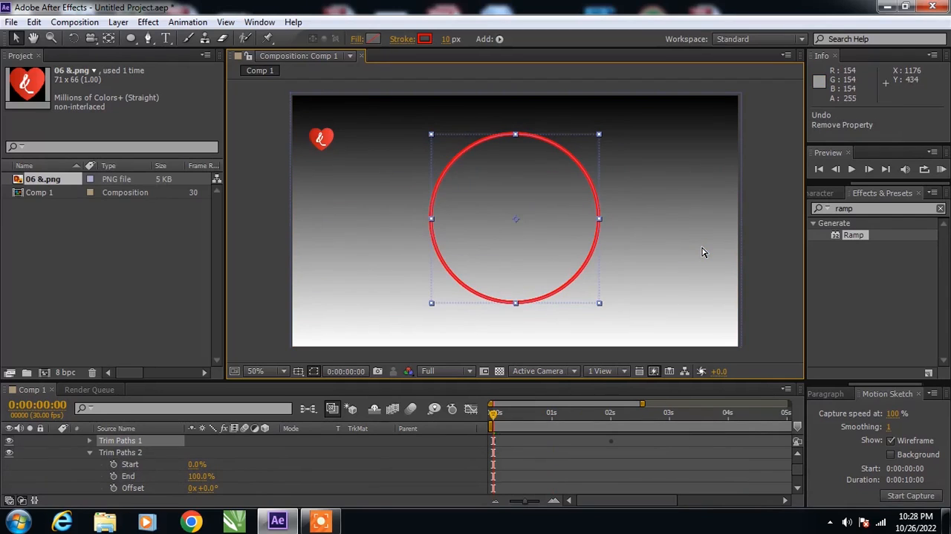
key(ctrl+z)
key(ctrl+z)
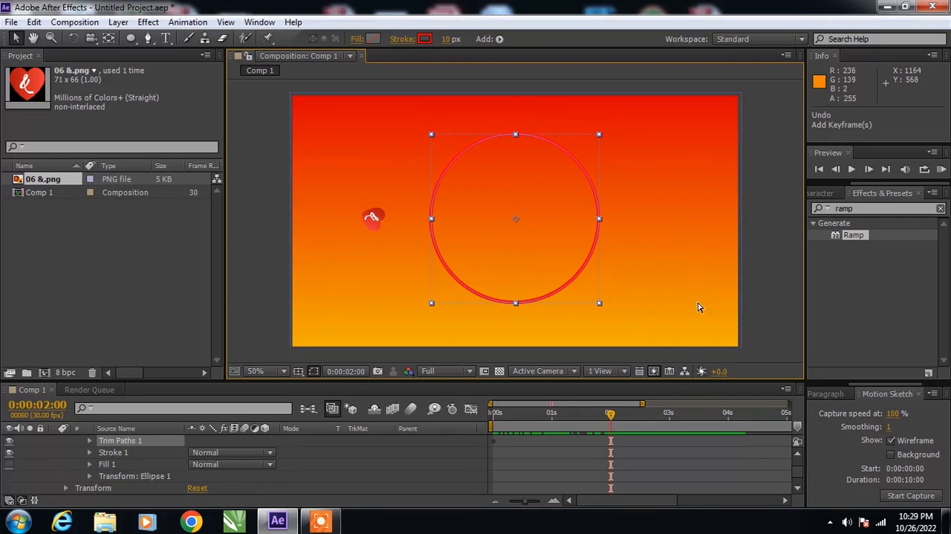
- Return to 0 seconds and deselect the circle
drag(610, 414, 424, 439)
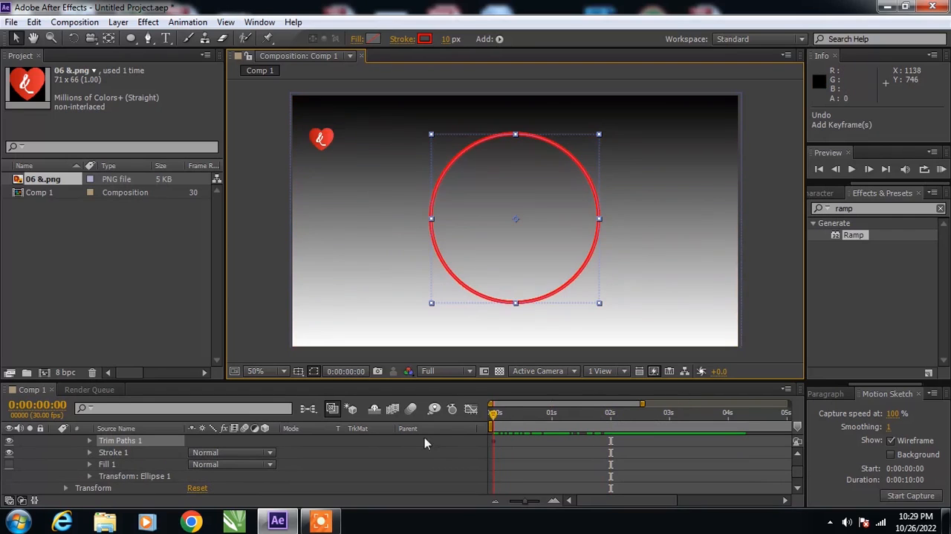
click(773, 275)
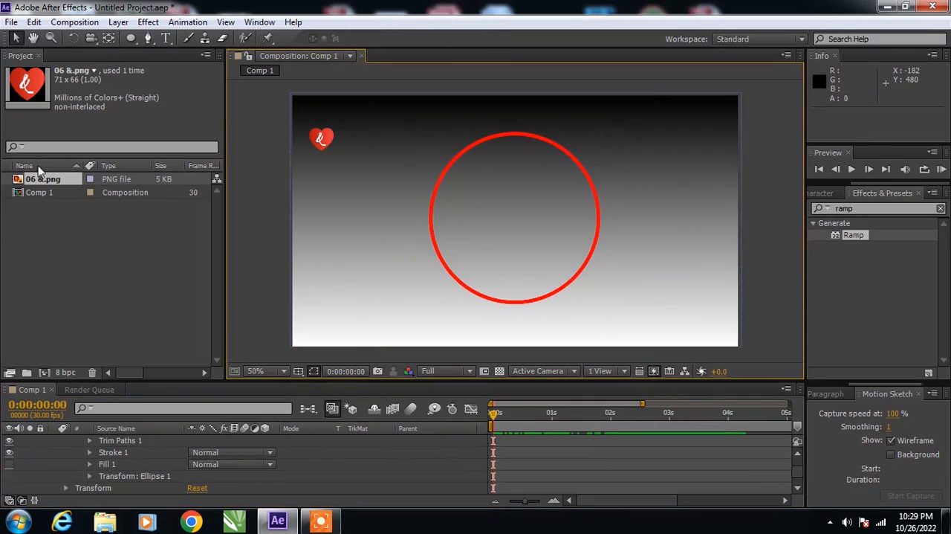
- Add the outlined text INDIA in capitals, partly beyond the composition's left edge and below the heart
click(168, 39)
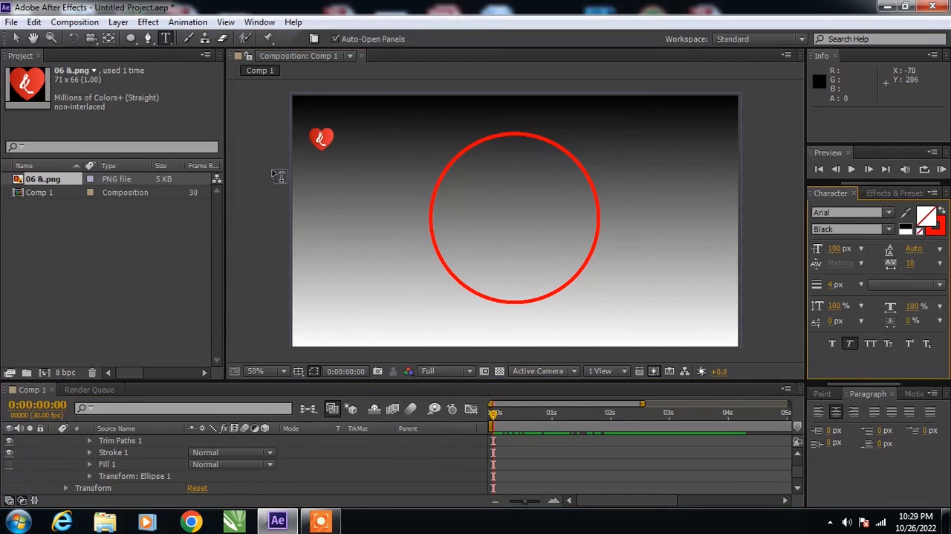
click(338, 245)
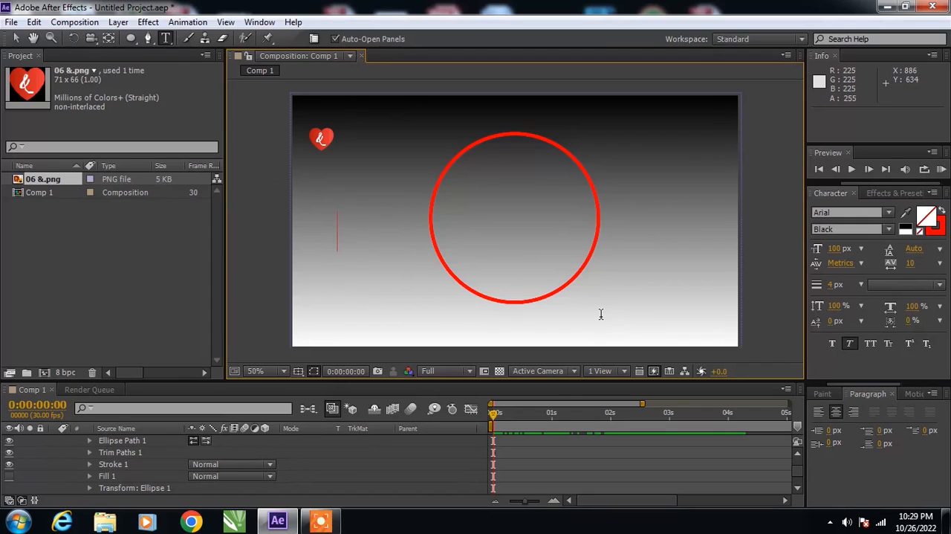
text(t)
key(BackSpace)
text(hello)
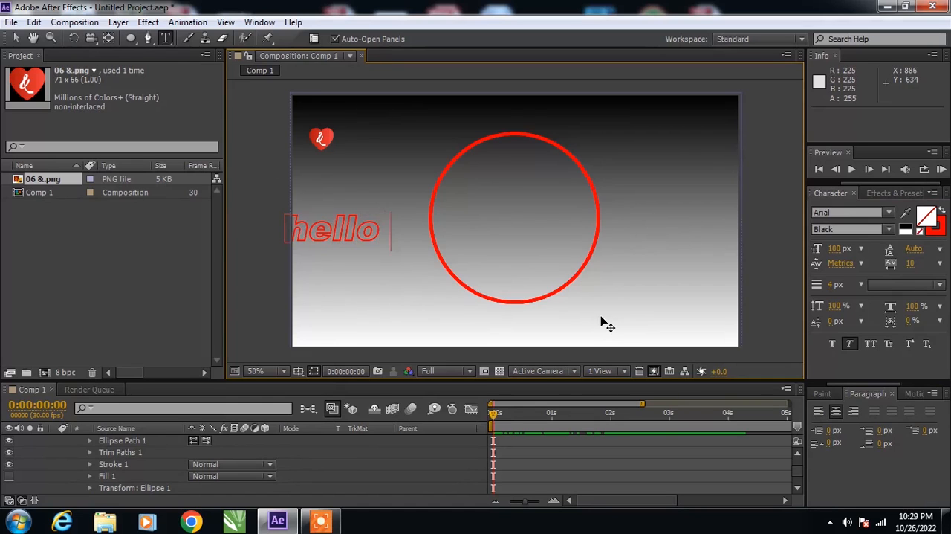
key(ctrl+a)
text(He)
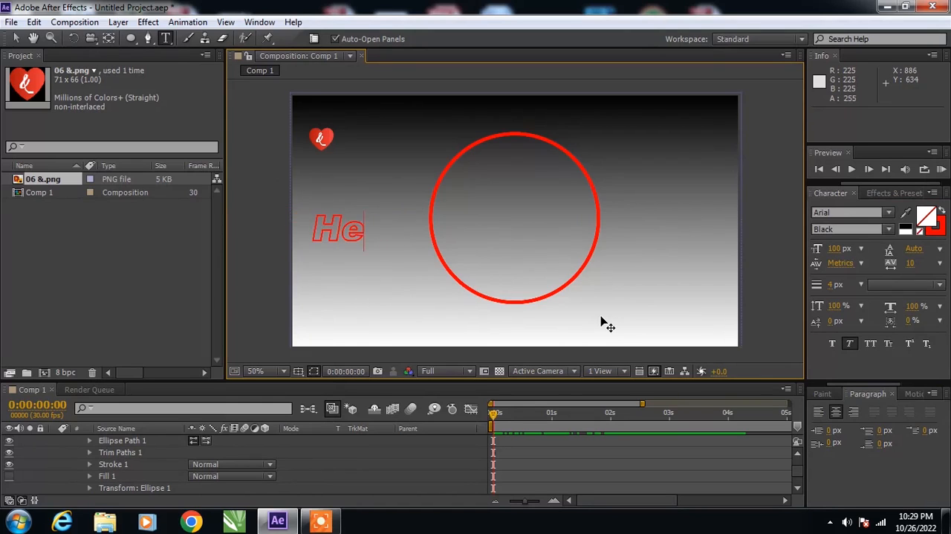
text(llow)
key(ctrl+a)
key(BackSpace)
text(In)
key(BackSpace)
text(dia)
key(ctrl+a)
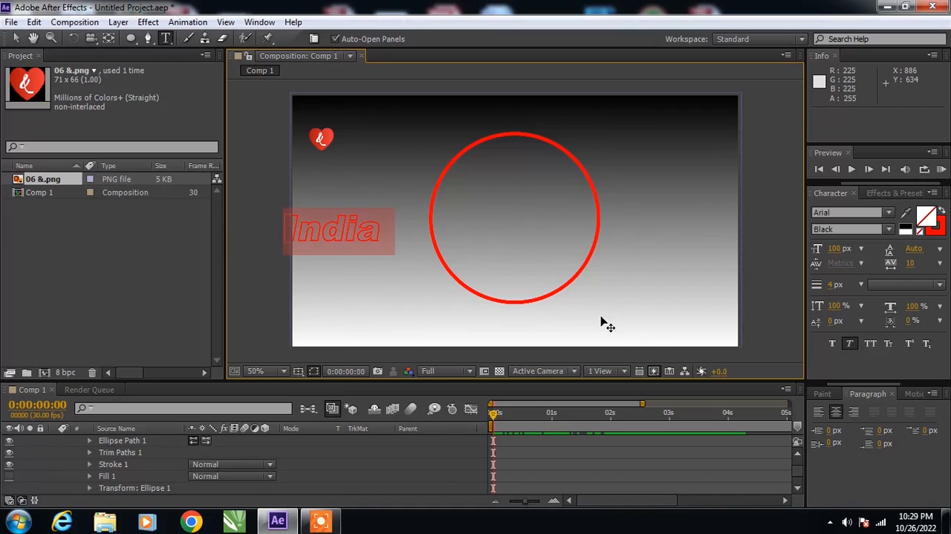
text(INDIA)
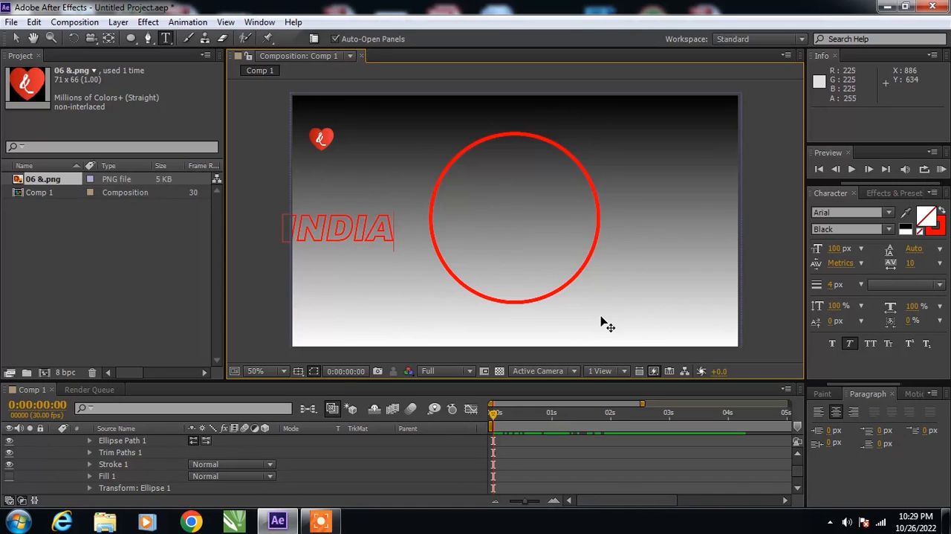
key(ctrl+a)
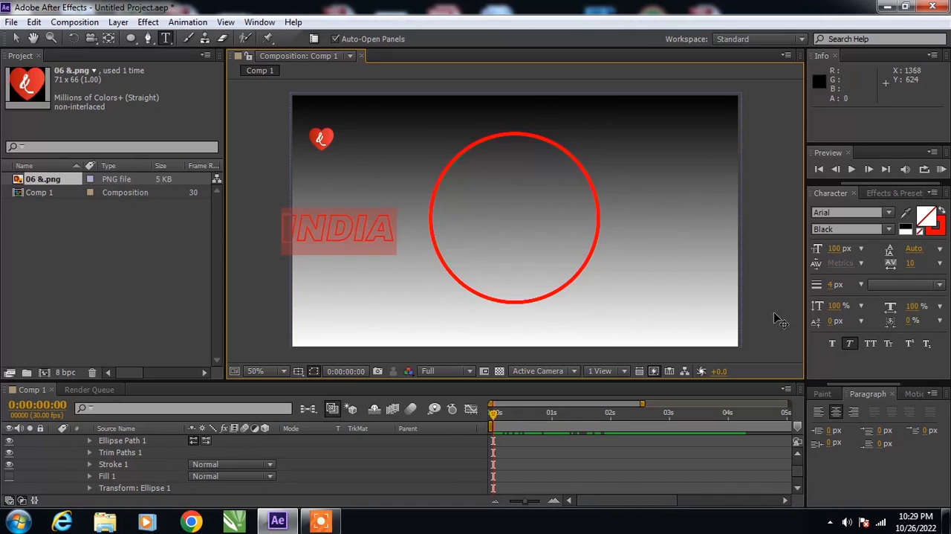
- Move the INDIA text inside the circle, to about position 616, 364
click(16, 38)
key(Caps_Lock)
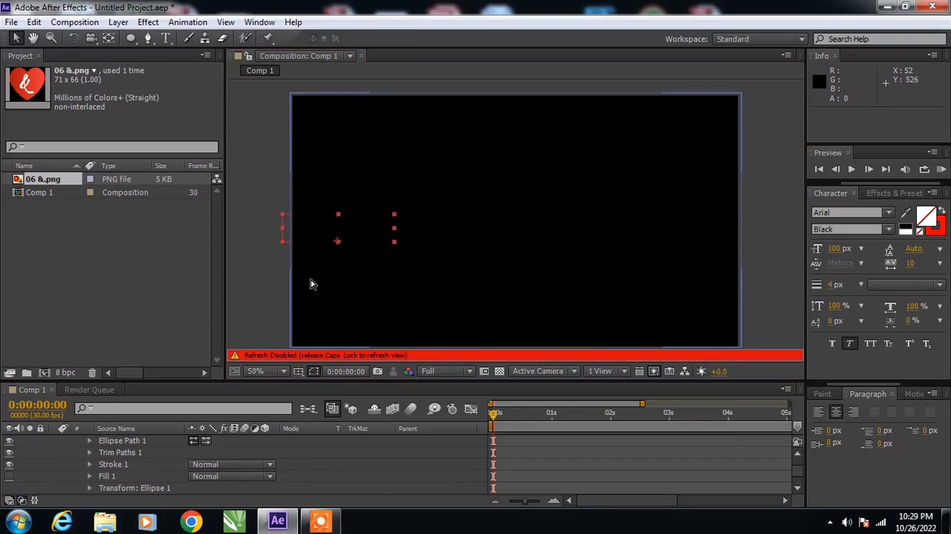
key(Caps_Lock)
drag(356, 237, 526, 218)
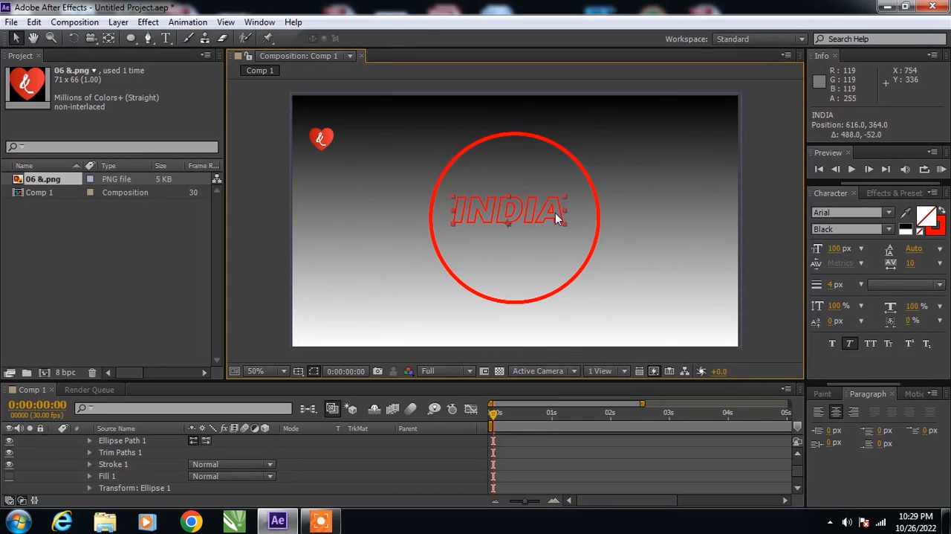
- Give the INDIA text a red fill, DE0000
click(925, 216)
click(460, 272)
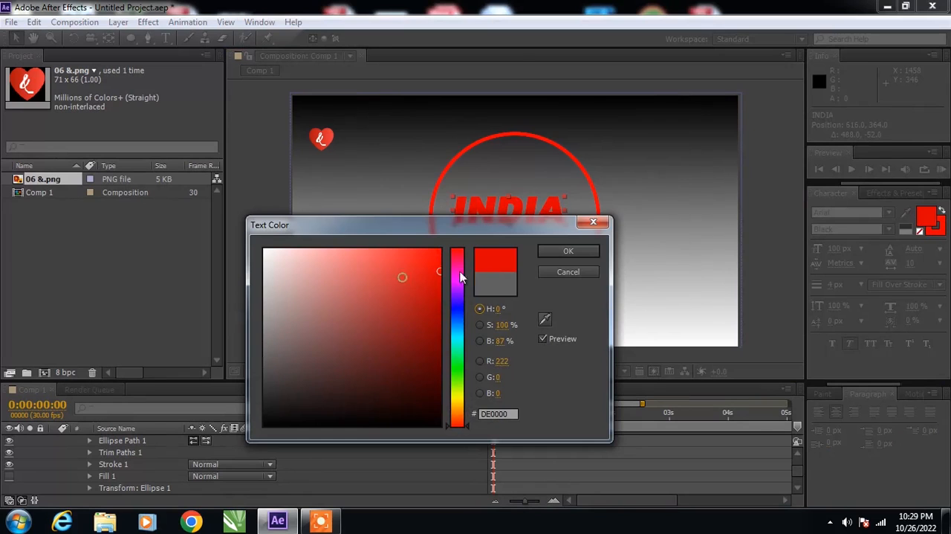
click(588, 251)
- Create a new INDIA text and move it to the middle of the circle, at about position 640, 394
click(165, 38)
click(451, 216)
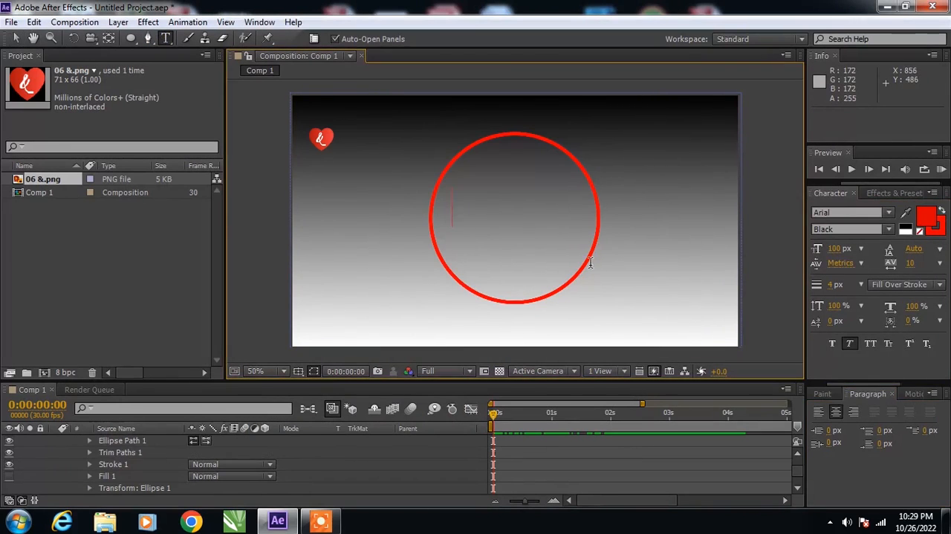
text(INDIAN)
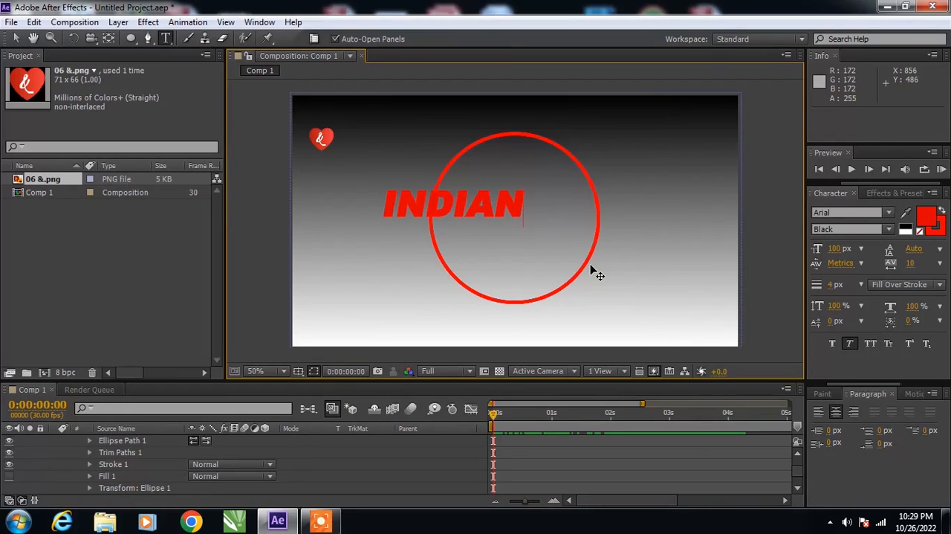
key(BackSpace)
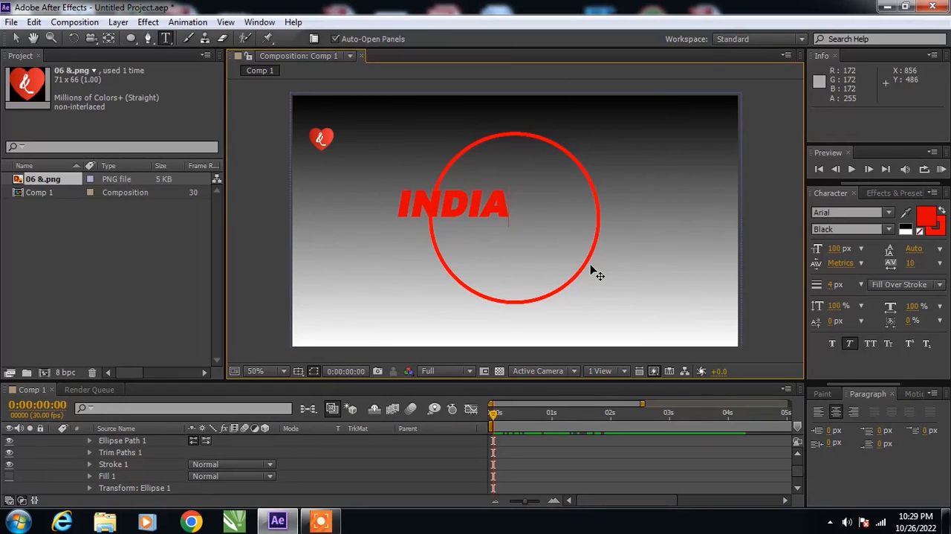
click(16, 37)
drag(463, 199, 529, 220)
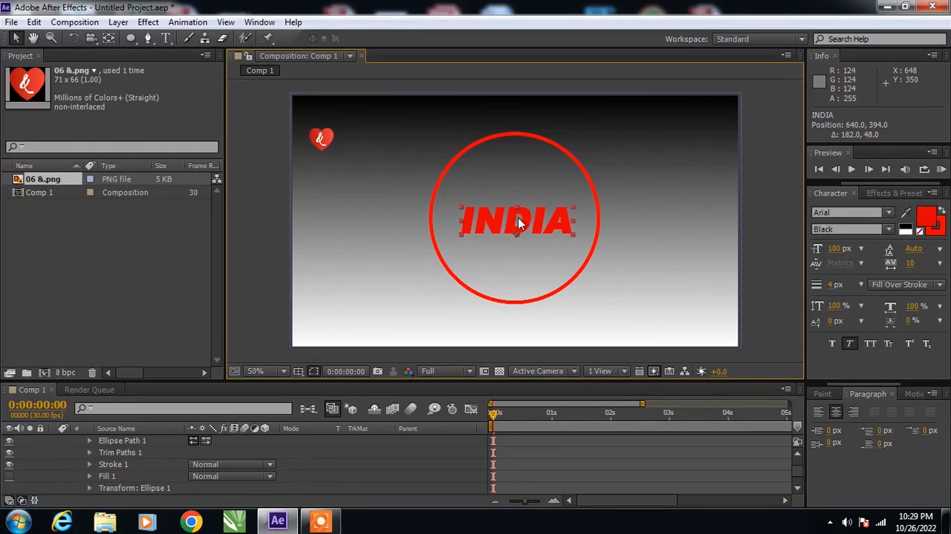
- Remove the fill colour from the INDIA text, keeping its red stroke
click(927, 217)
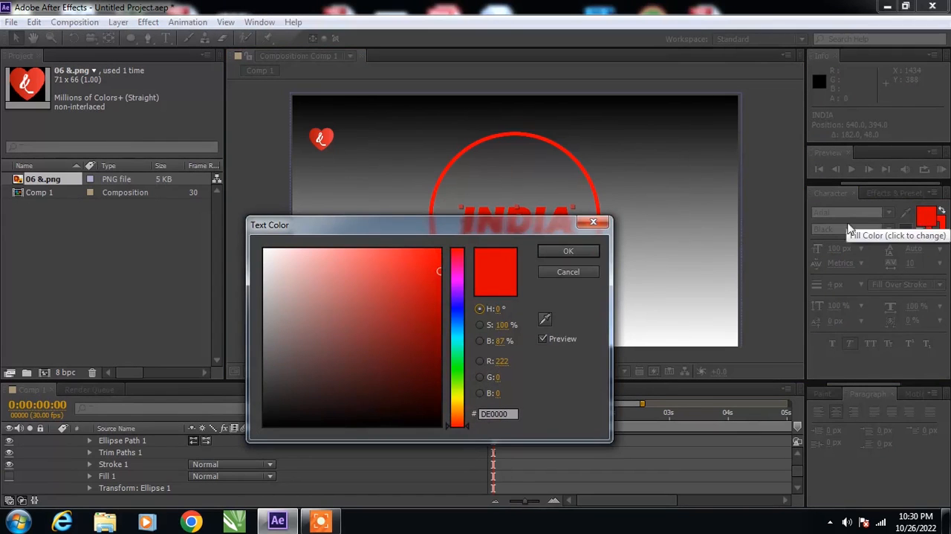
click(592, 272)
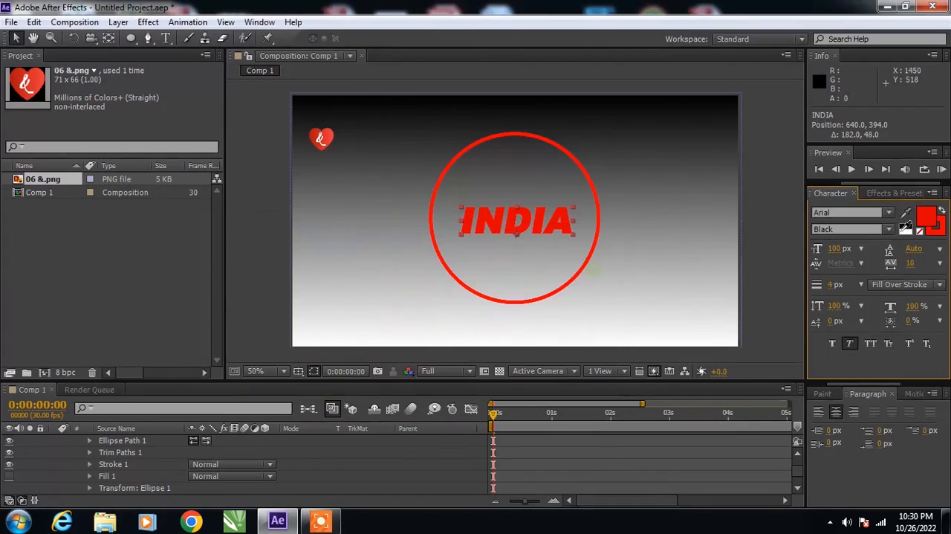
click(920, 232)
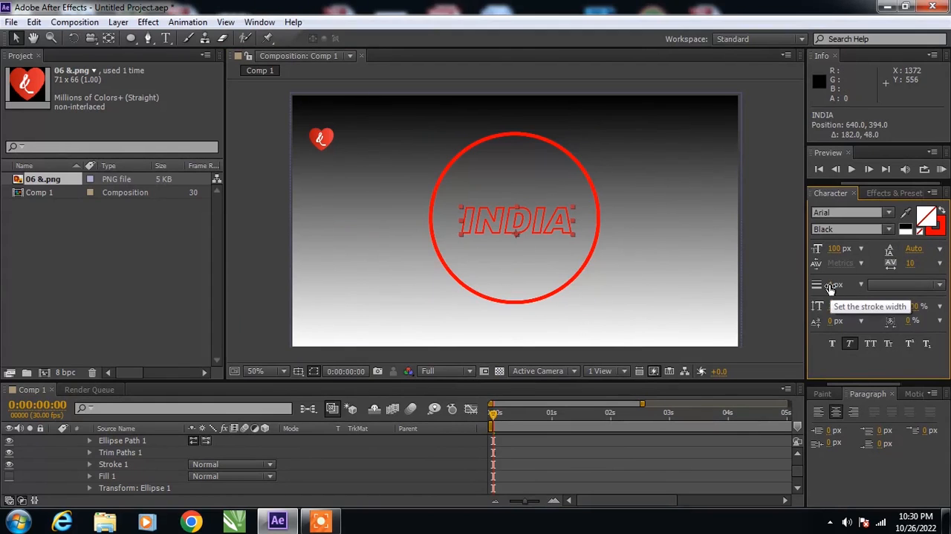
- Collapse the properties of Shape Layer 2 in the timeline
click(482, 268)
scroll(126, 475, up, 3)
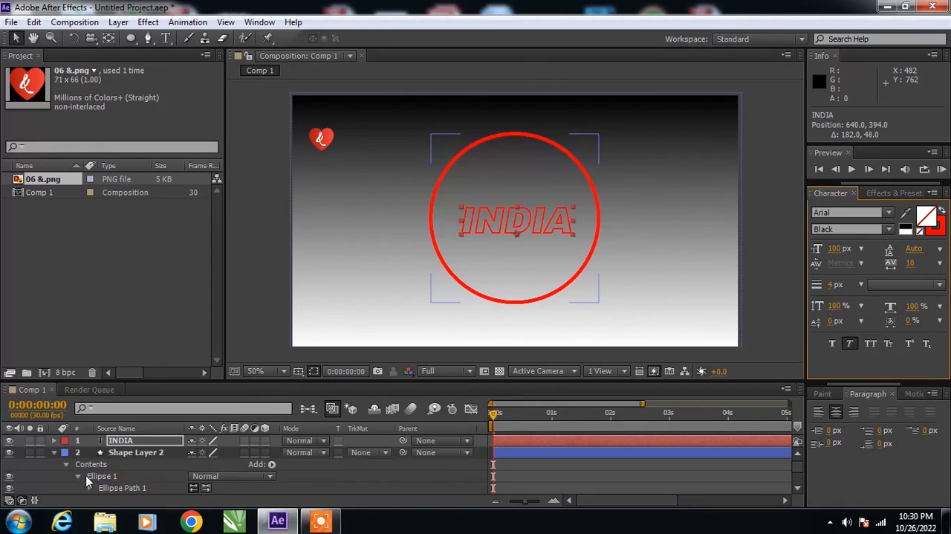
click(55, 452)
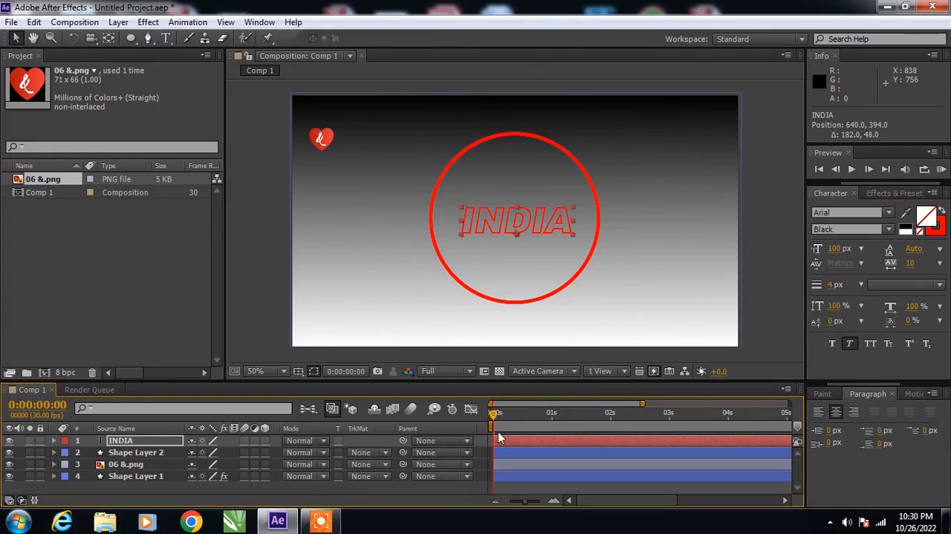
click(54, 440)
click(271, 453)
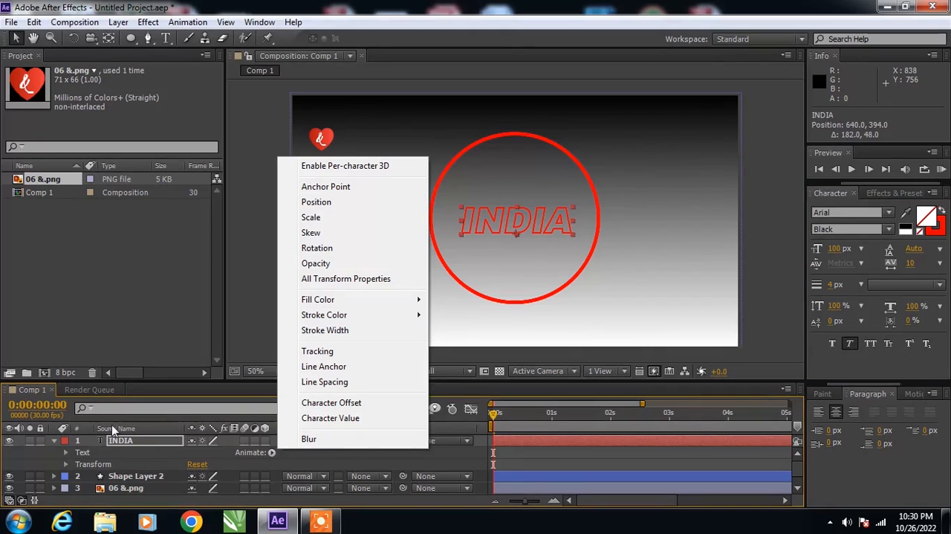
click(53, 440)
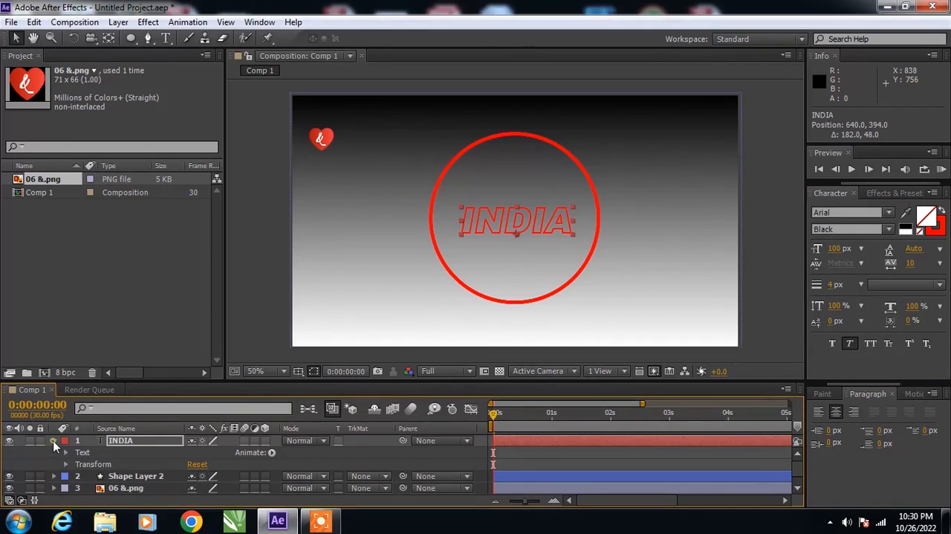
click(53, 440)
click(53, 440)
click(53, 440)
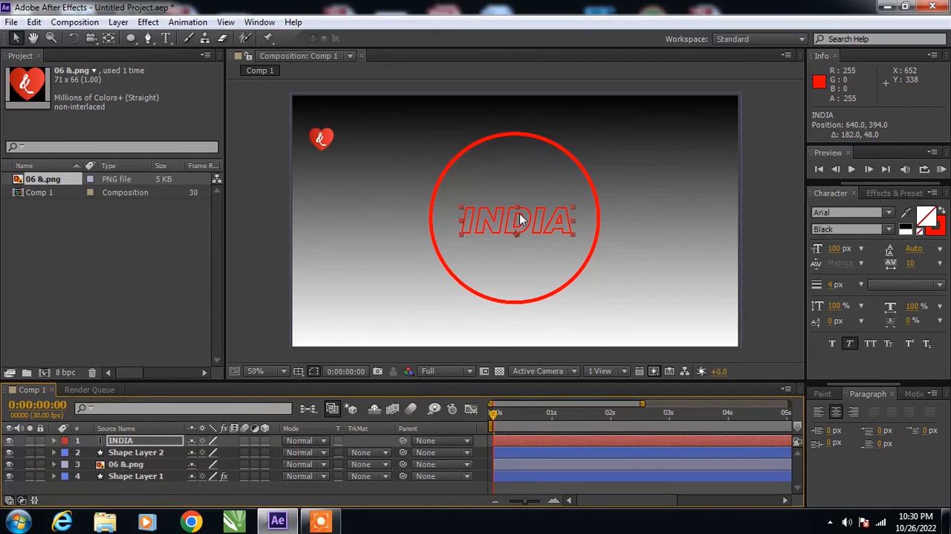
- Create shapes from the INDIA text, then add Trim Paths to the outlines layer and expand its properties
click(118, 21)
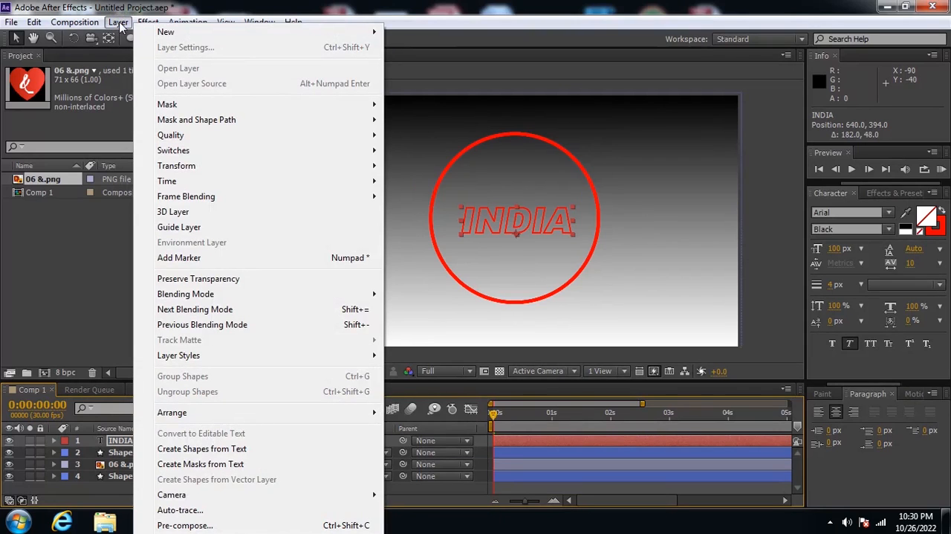
click(198, 449)
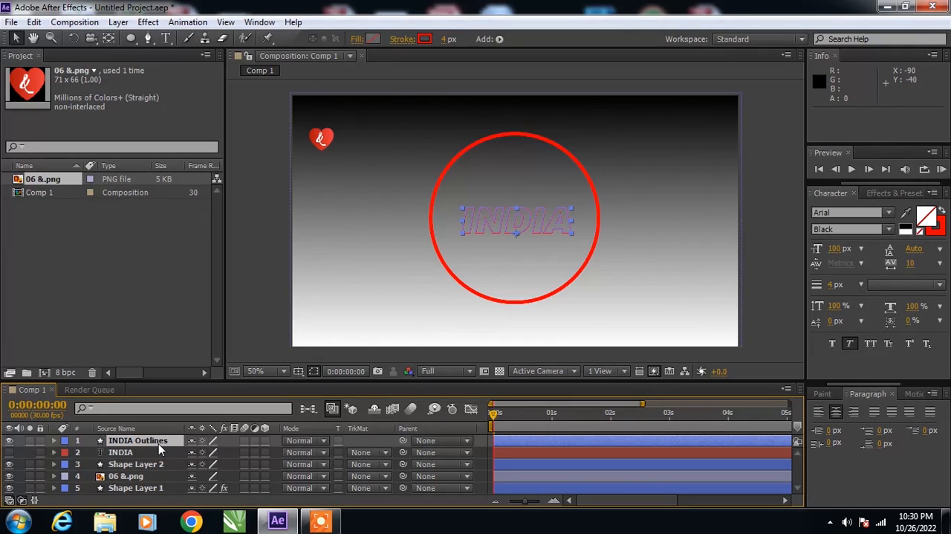
click(54, 440)
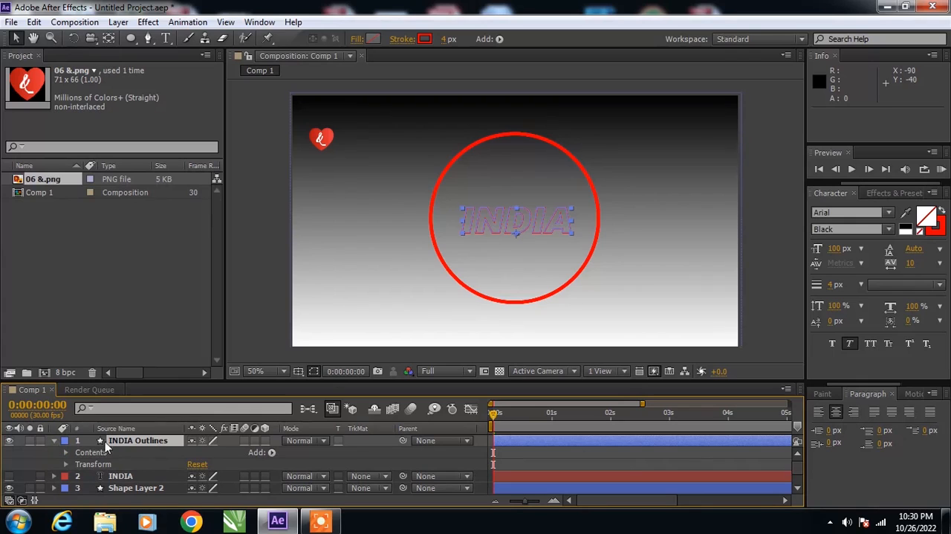
click(271, 452)
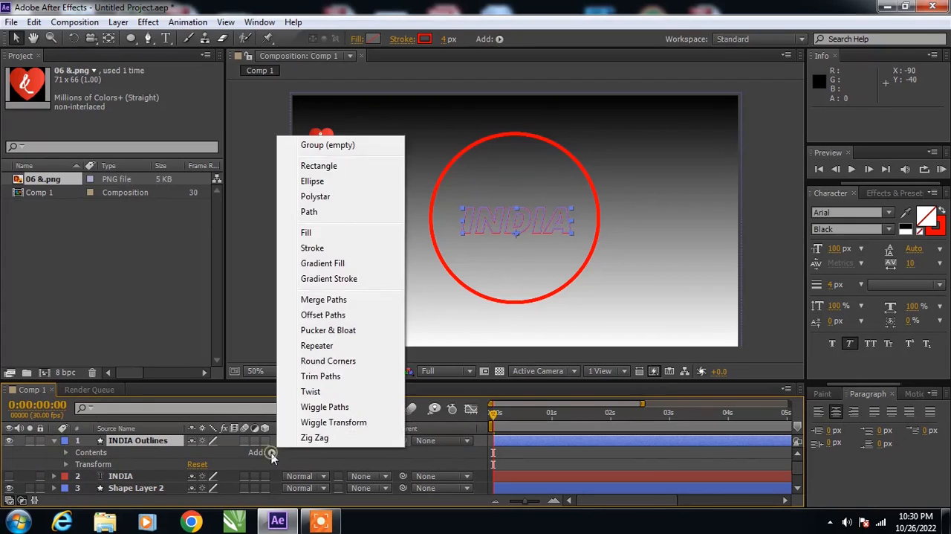
click(336, 377)
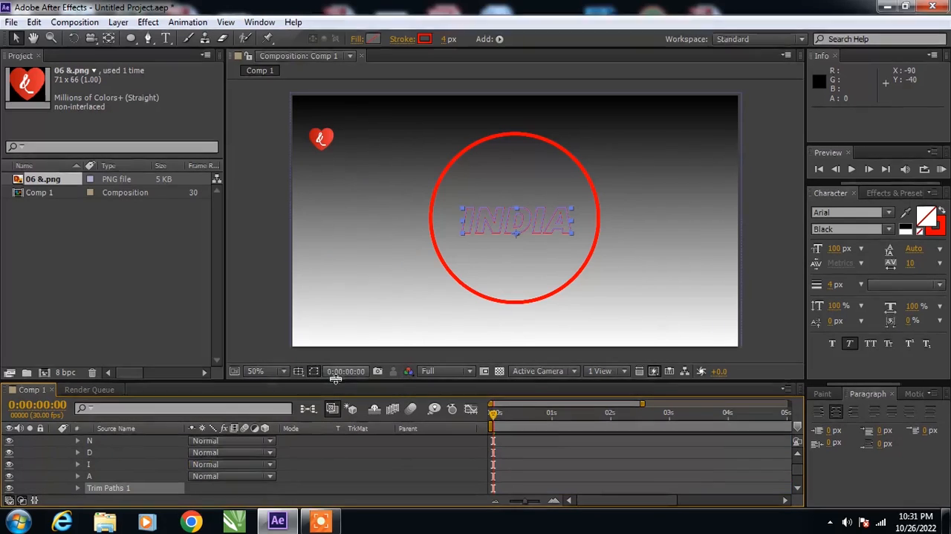
scroll(119, 470, down, 2)
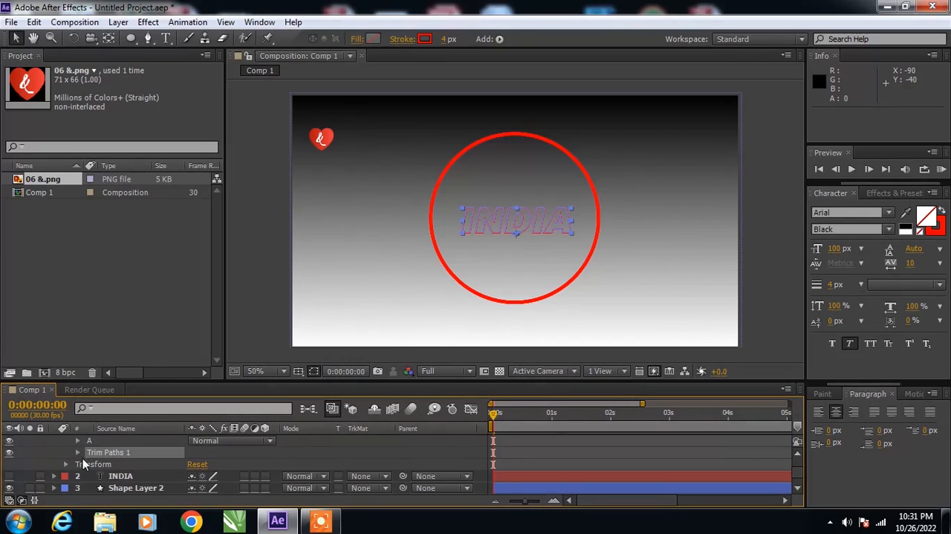
click(78, 452)
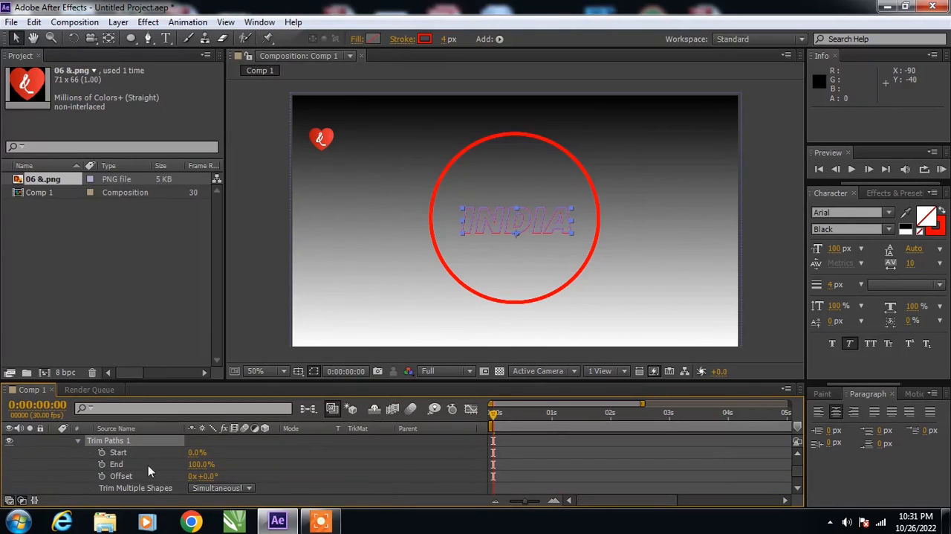
- Keyframe the INDIA outlines' Trim Paths End at 0% at 0 seconds and 100% at 2 seconds
click(100, 464)
drag(491, 416, 614, 434)
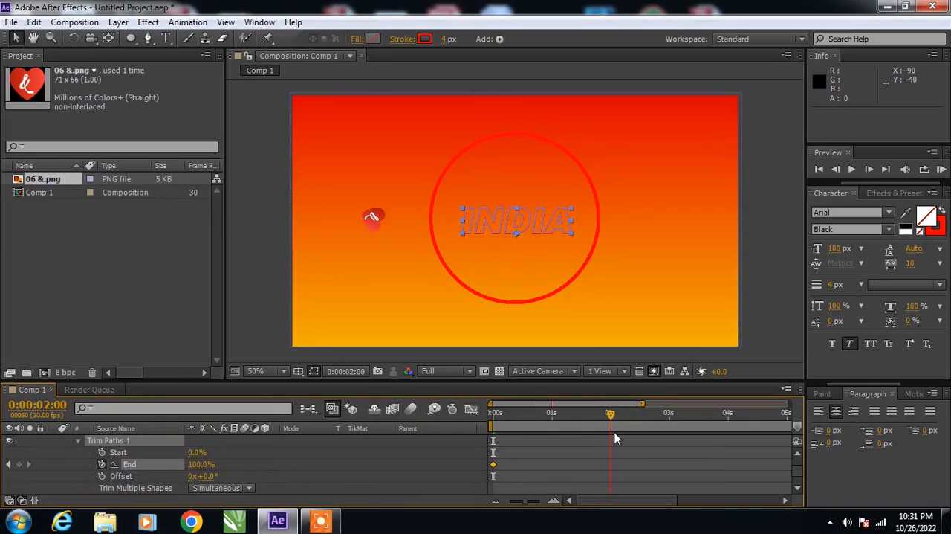
click(21, 464)
drag(611, 420, 460, 447)
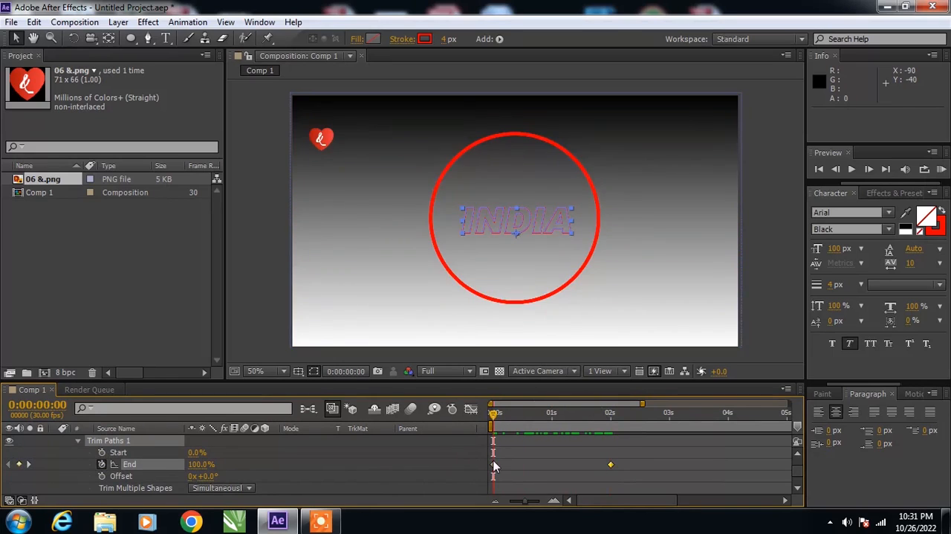
click(494, 463)
click(199, 464)
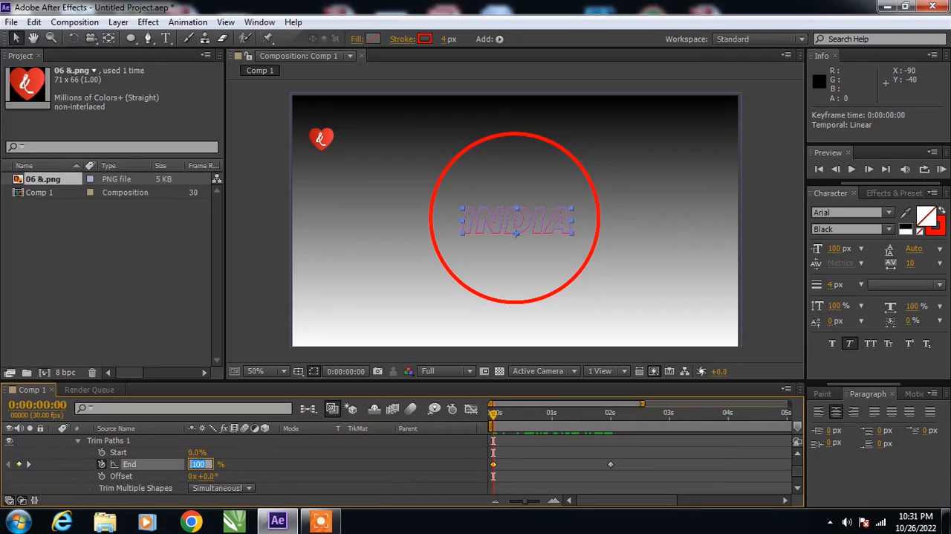
text(0)
- Deselect the INDIA outlines and preview the text's trim animation
click(771, 211)
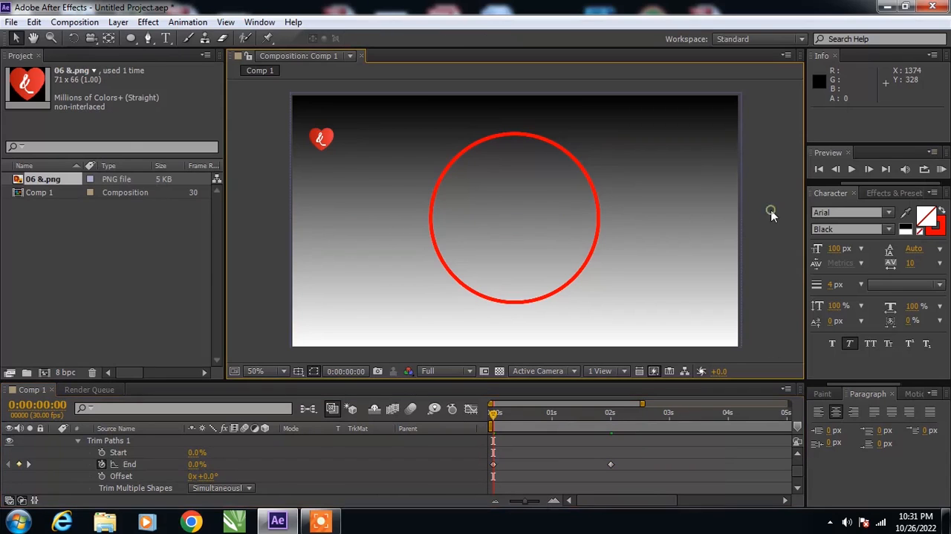
click(852, 169)
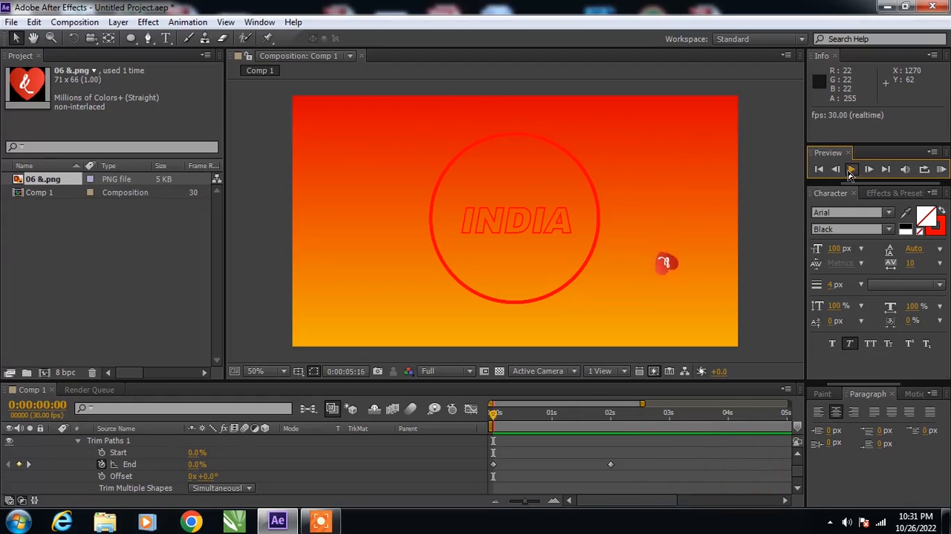
- Return to the first frame and select the gradient background shape to review it
click(820, 169)
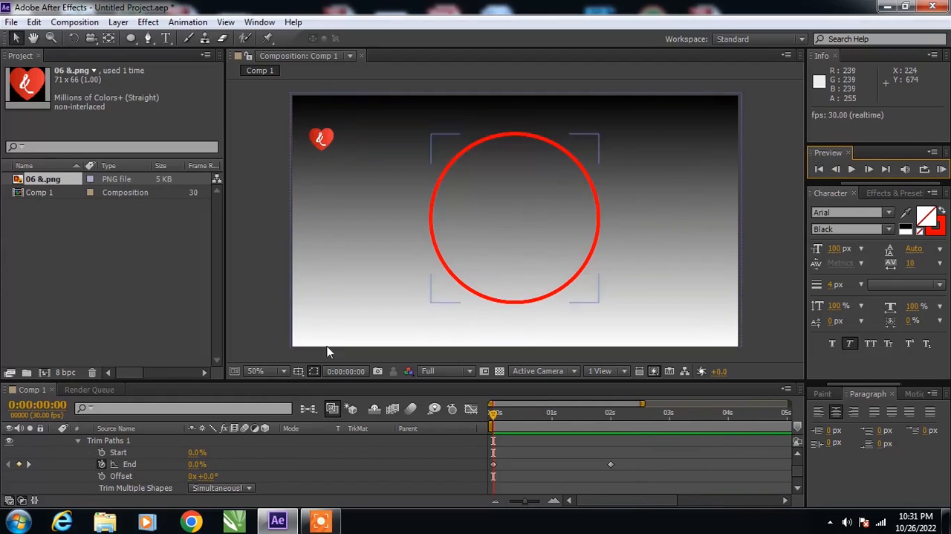
click(352, 223)
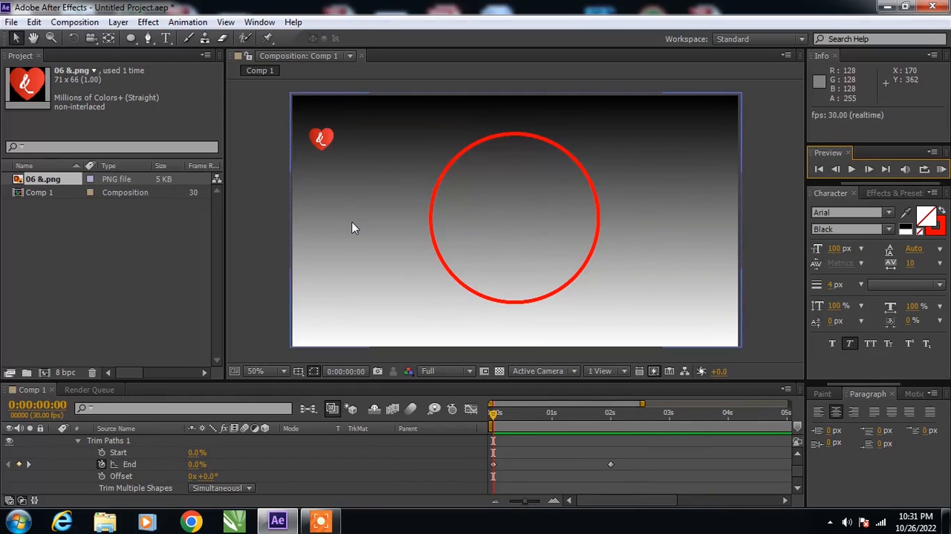
click(351, 220)
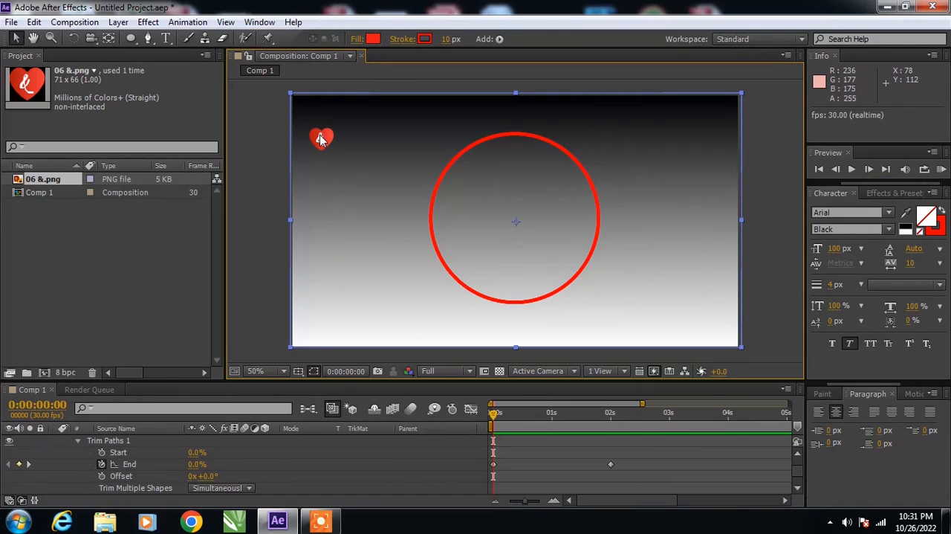
- Select the heart image to examine its sketched motion path, and deselect it
click(260, 21)
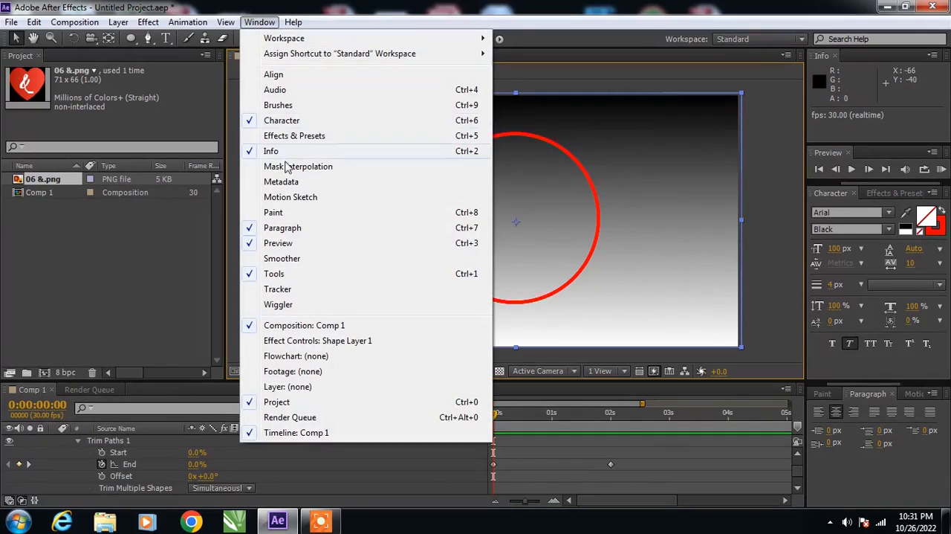
click(750, 262)
click(320, 141)
key(ctrl+v)
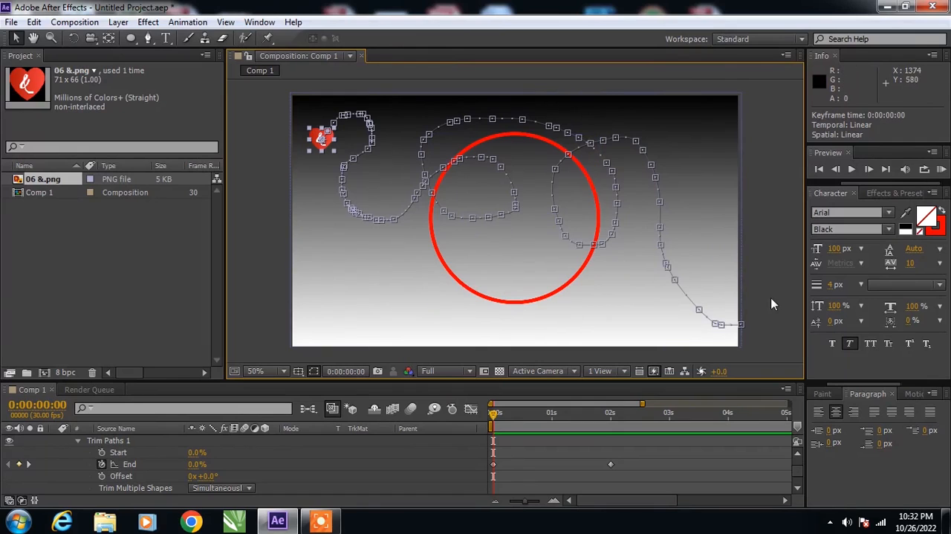
click(775, 253)
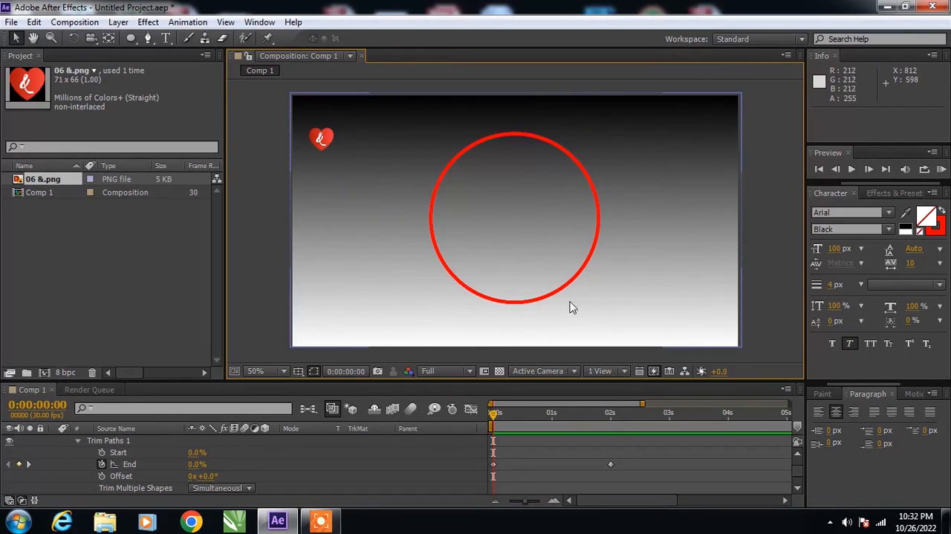
- Select the red circle and scrub to 0:00:01:27 to review the circle and INDIA outline animation
click(557, 295)
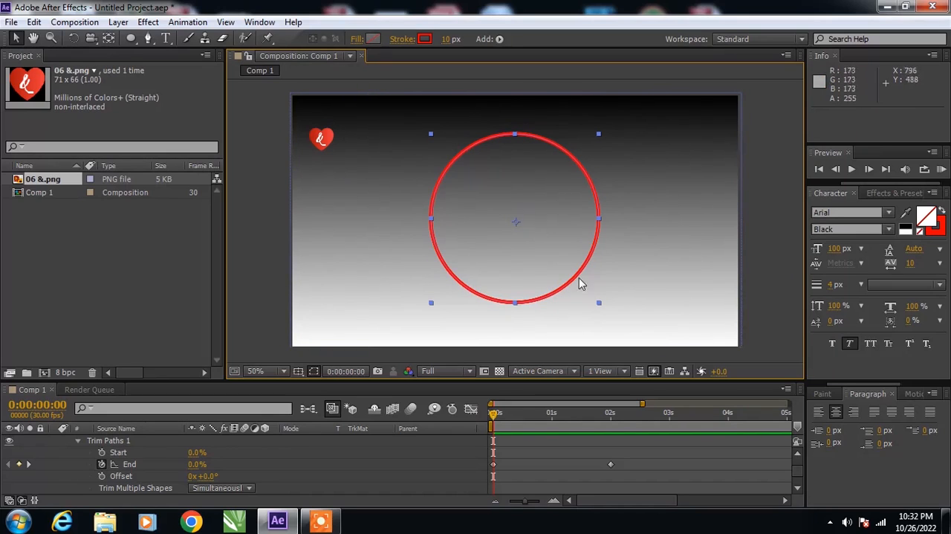
drag(502, 415, 605, 413)
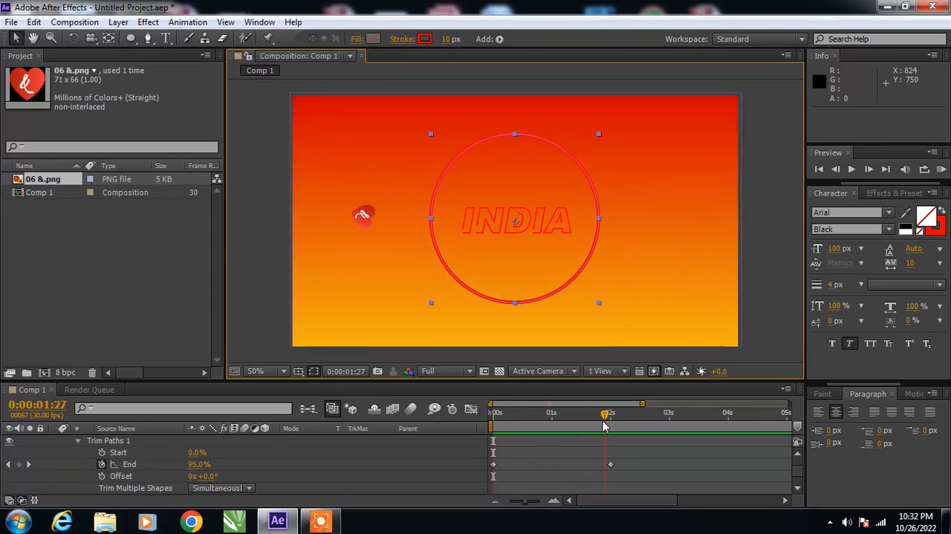
click(554, 244)
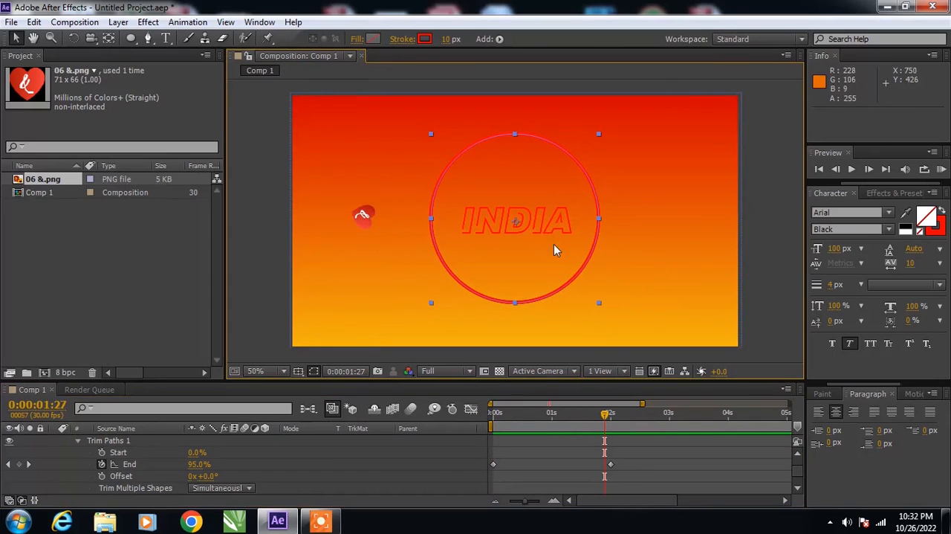